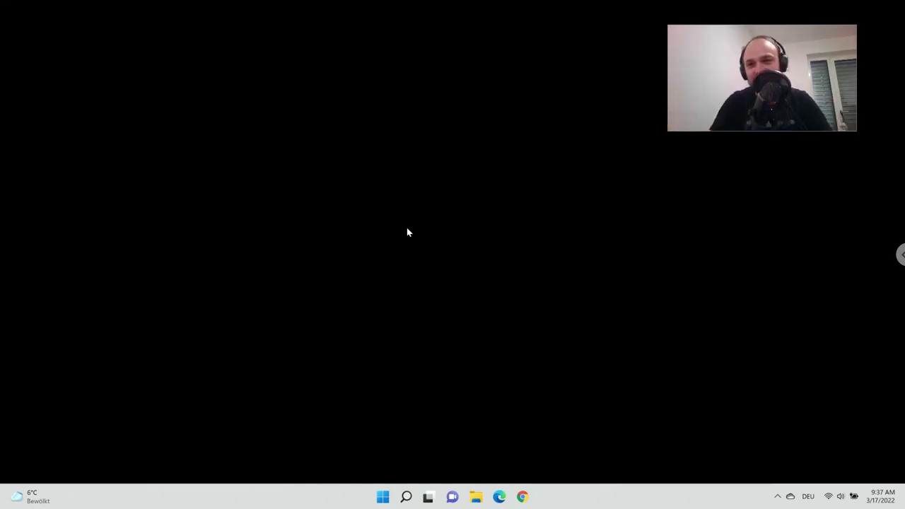
- Check the device and Windows specifications on the system's About page, and close Settings
click(381, 497)
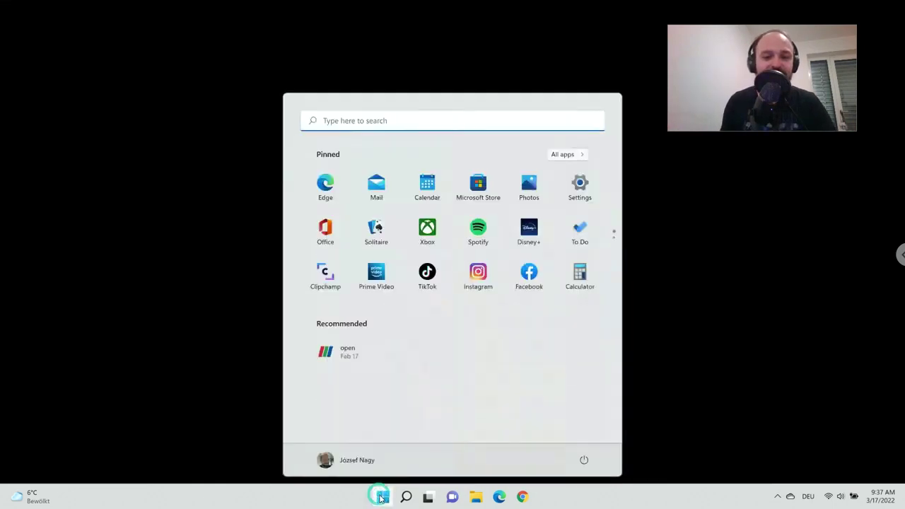
click(347, 465)
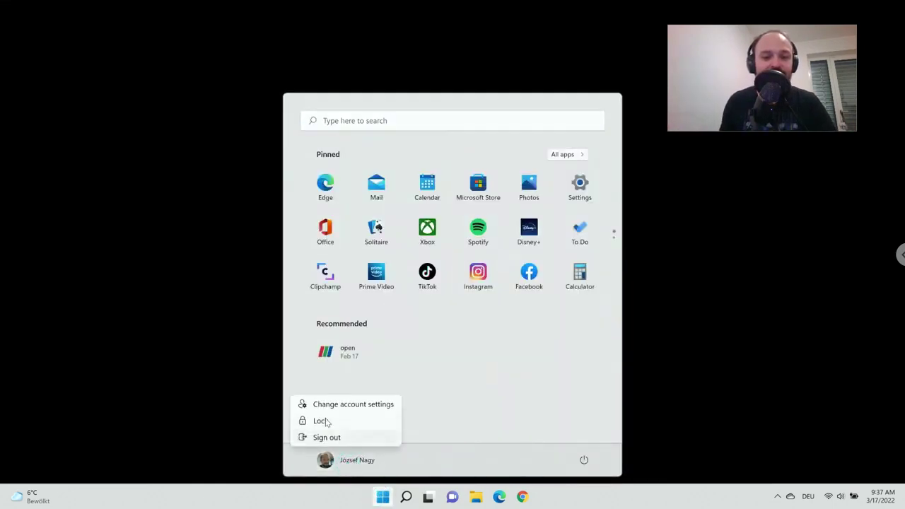
click(340, 408)
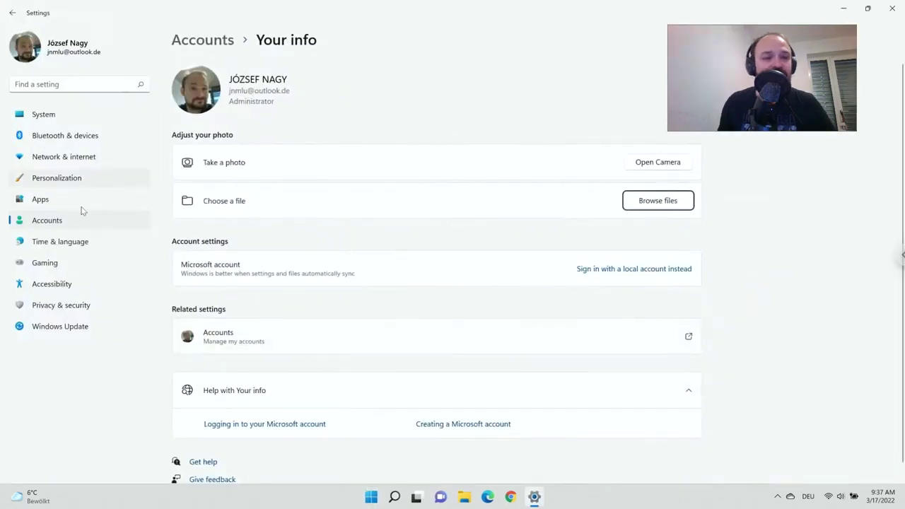
click(68, 333)
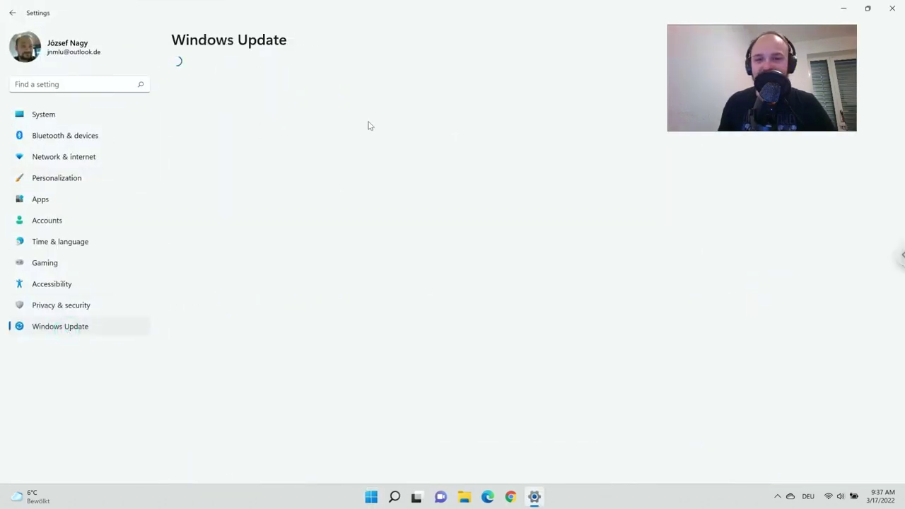
click(51, 114)
scroll(263, 412, down, 5)
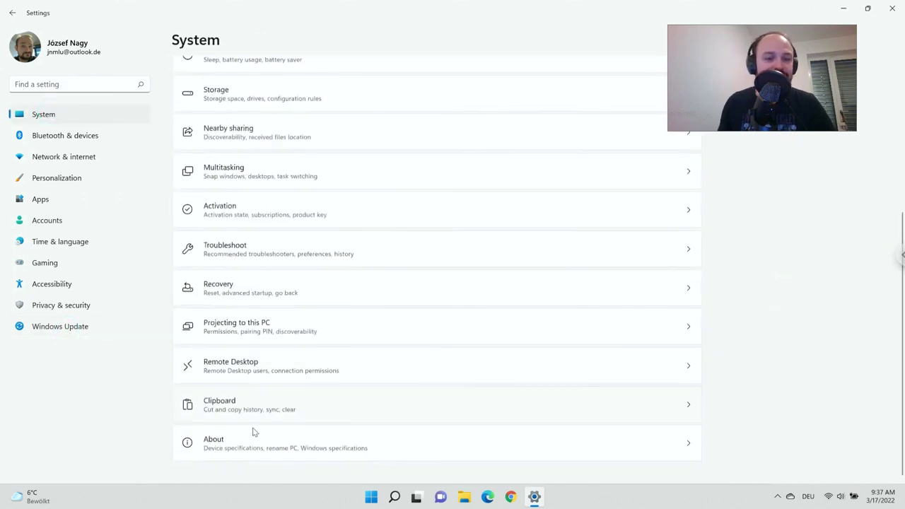
click(232, 440)
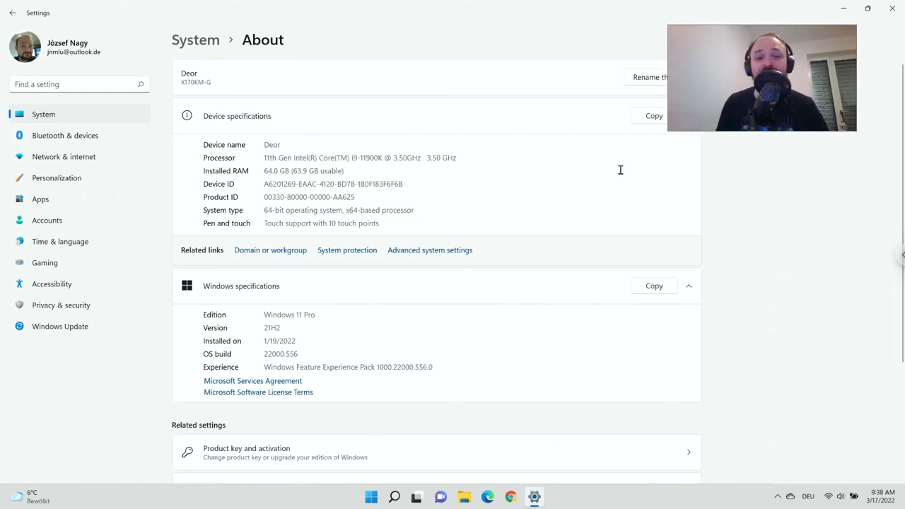
click(894, 10)
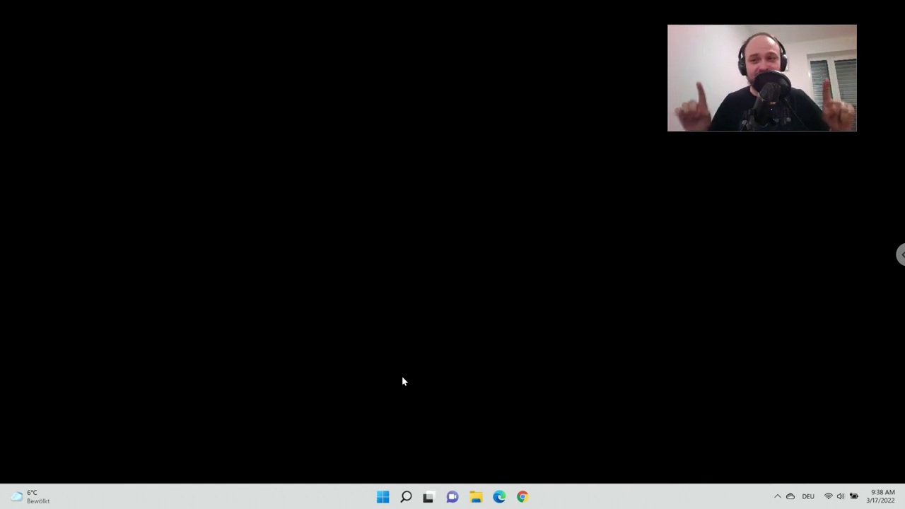
- Search for "terminal" and run Windows Terminal as administrator, allowing it to make changes to the device
click(404, 498)
text(t)
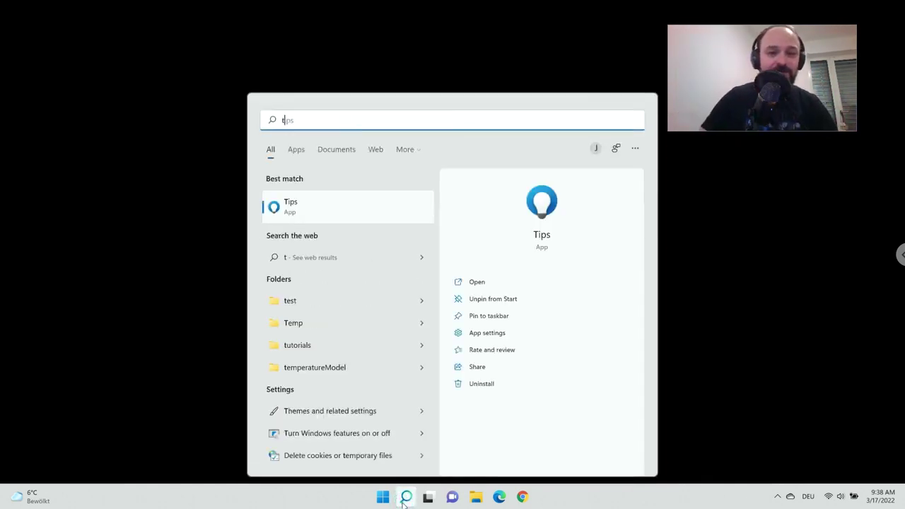
text(erminl)
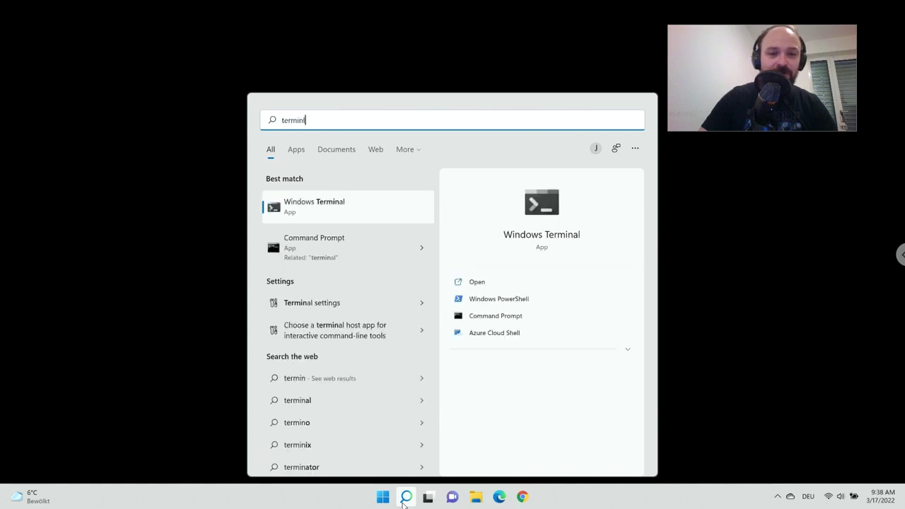
key(BackSpace)
text(a)
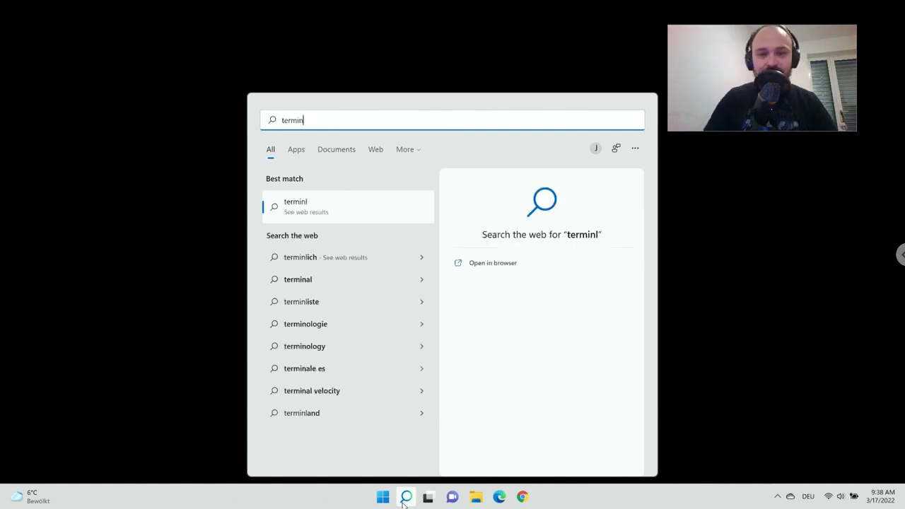
text(l)
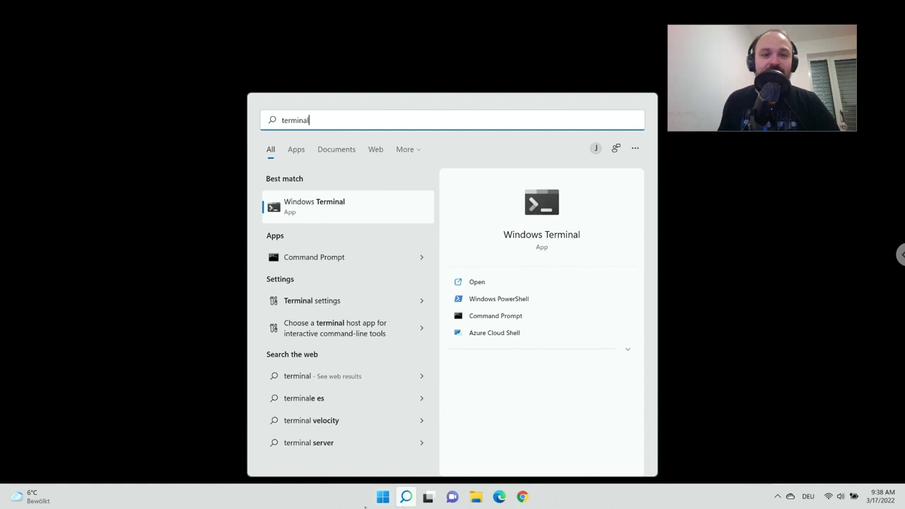
right_click(325, 204)
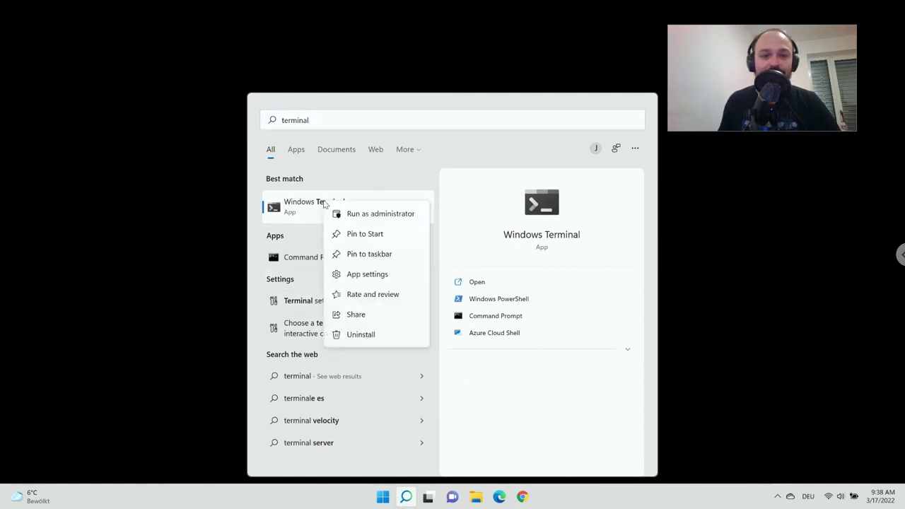
click(376, 213)
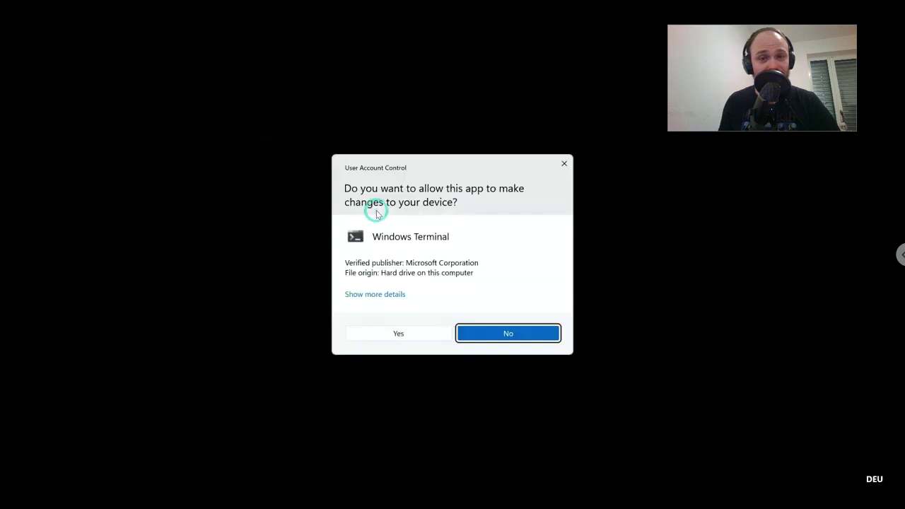
click(397, 331)
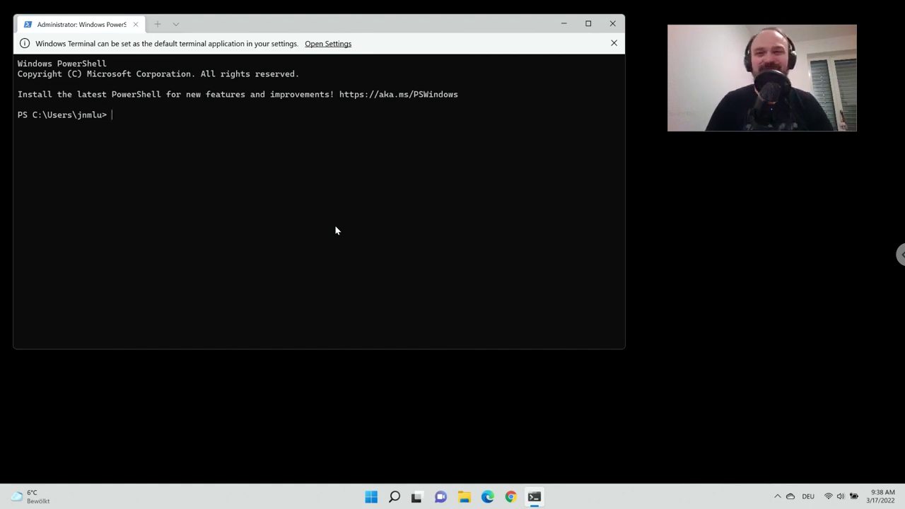
- Install the Windows Subsystem for Linux with the command wsl --install
text(w)
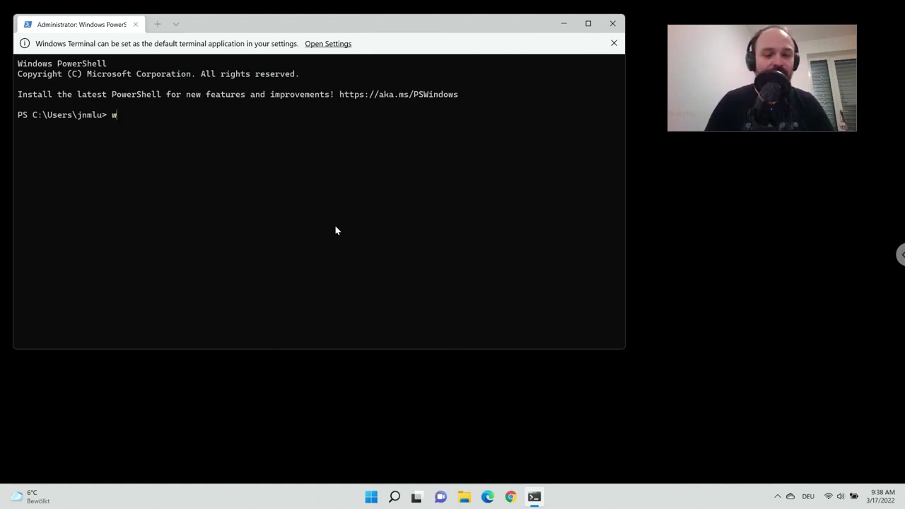
text(sl)
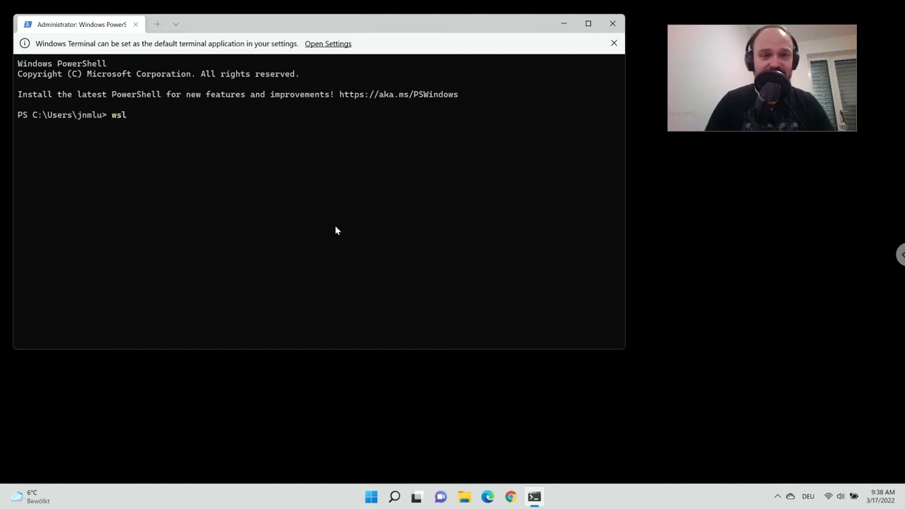
text( --in)
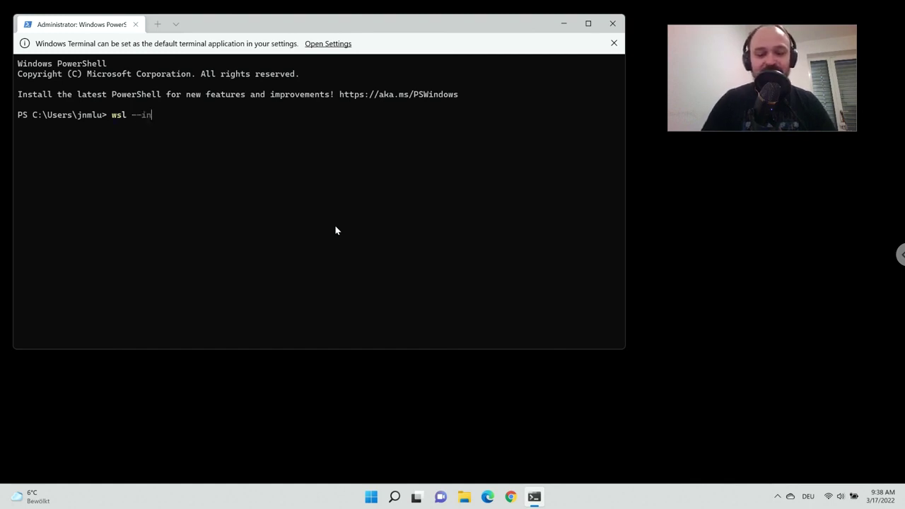
text(stall)
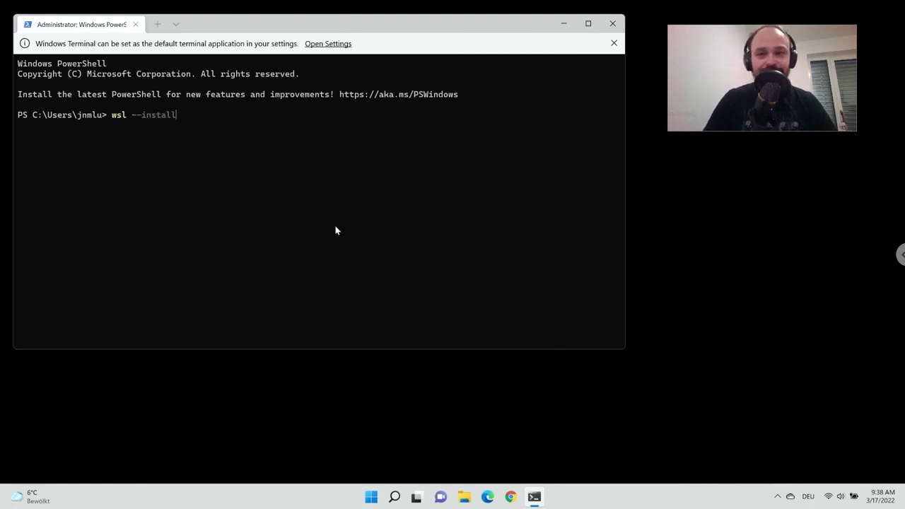
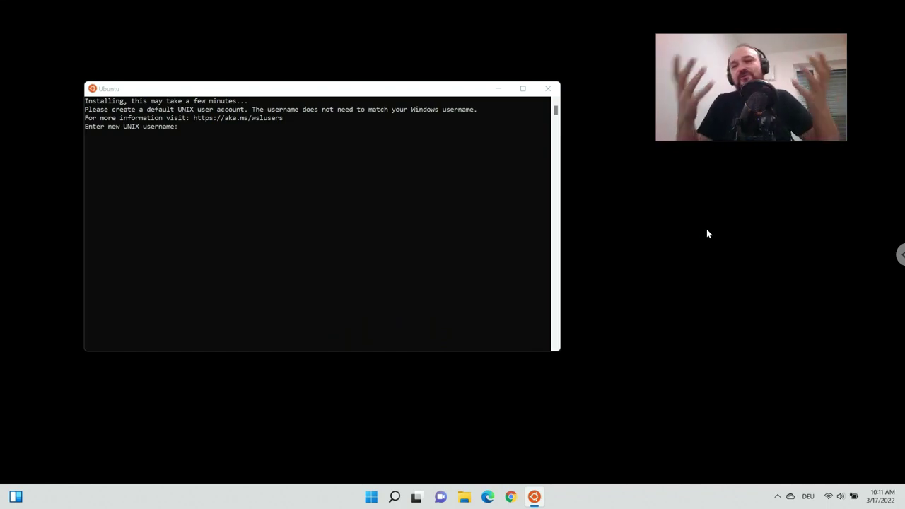
- Create the default UNIX user account in Ubuntu by entering a username, then setting and retyping the new account password
click(423, 86)
click(343, 168)
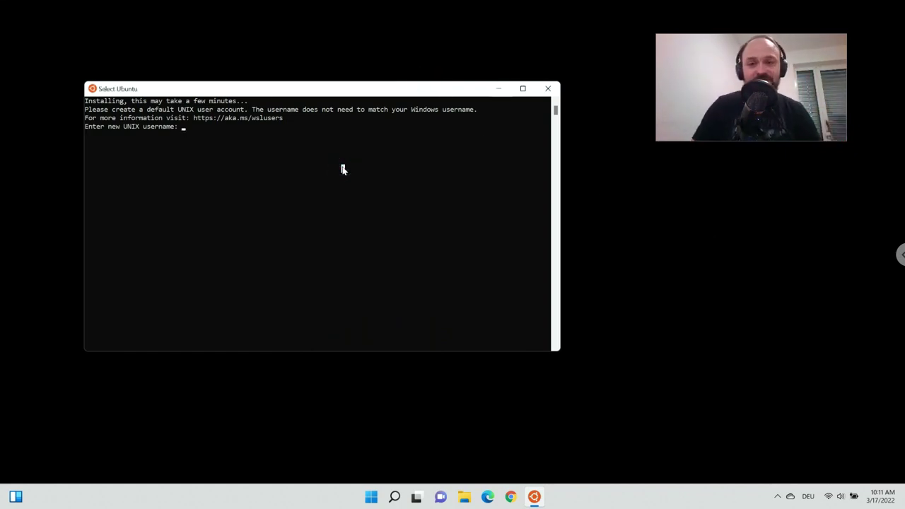
text(j)
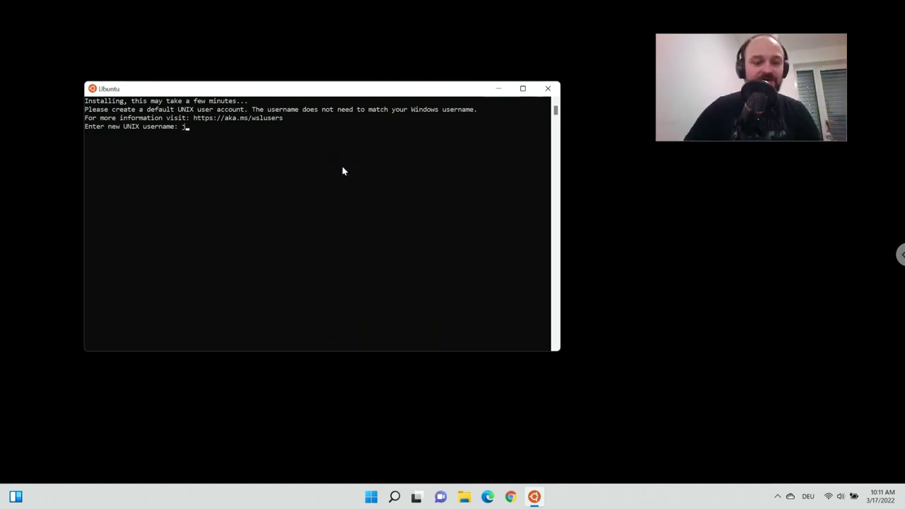
text(nagy)
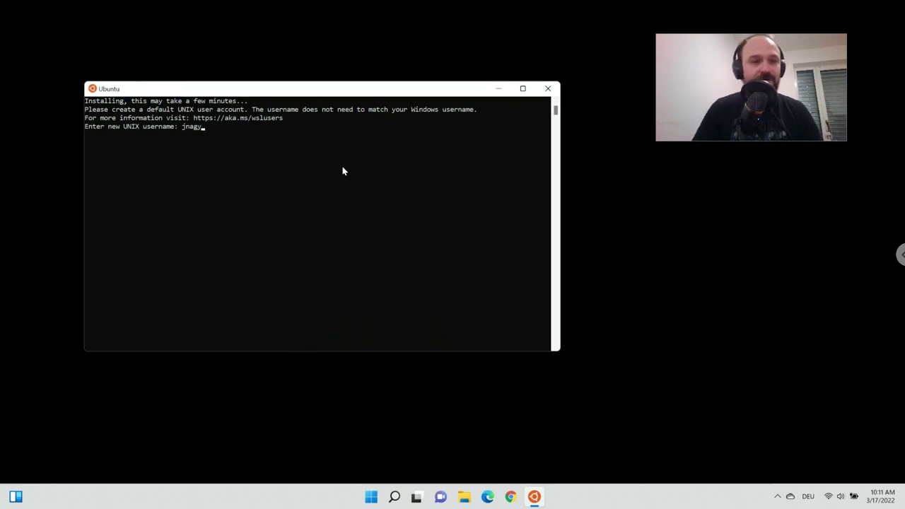
key(Return)
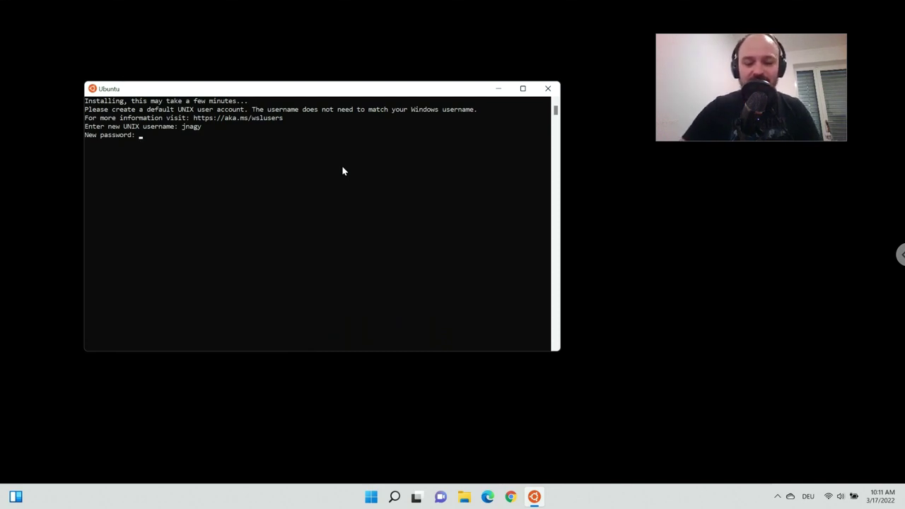
key(Return)
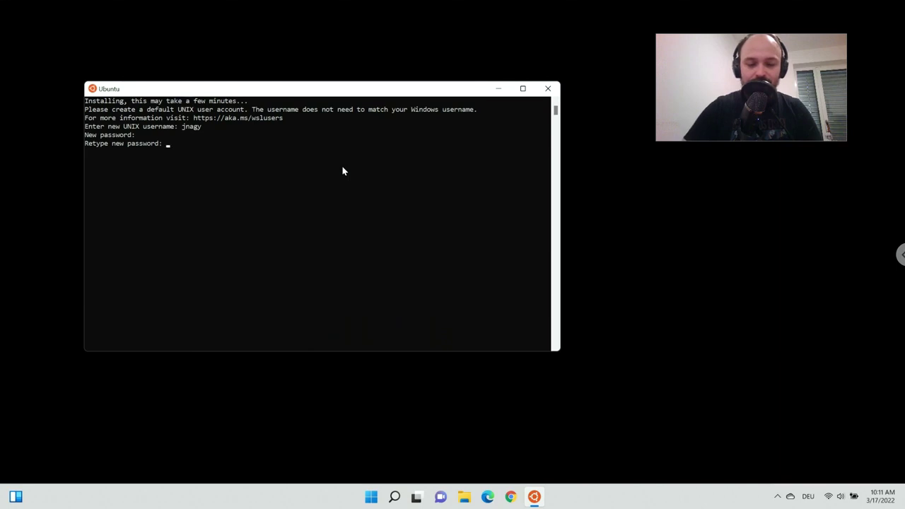
key(Return)
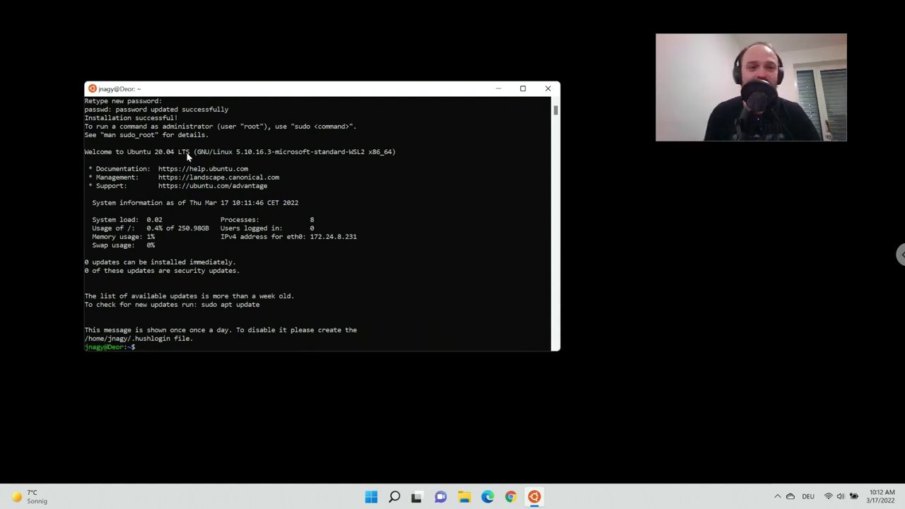
- Search the installed apps for "ub" to find Ubuntu, and pin Ubuntu to the taskbar
click(371, 497)
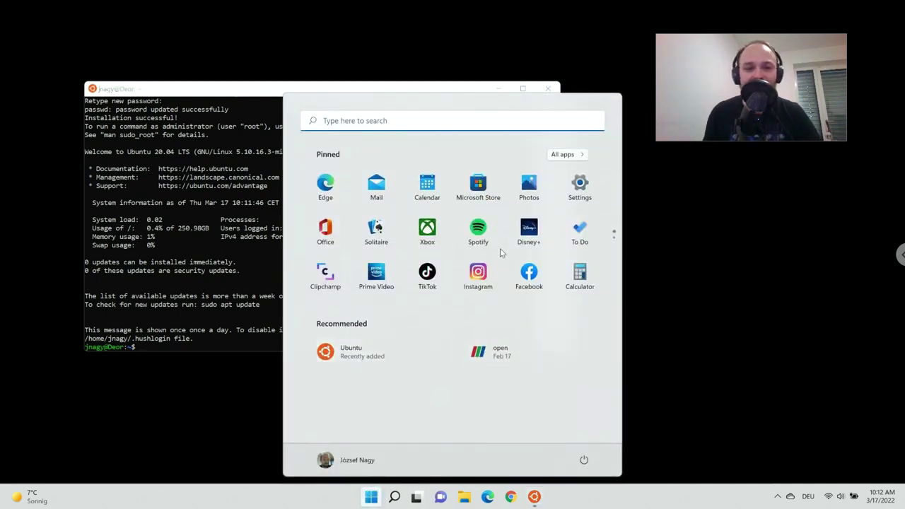
click(361, 122)
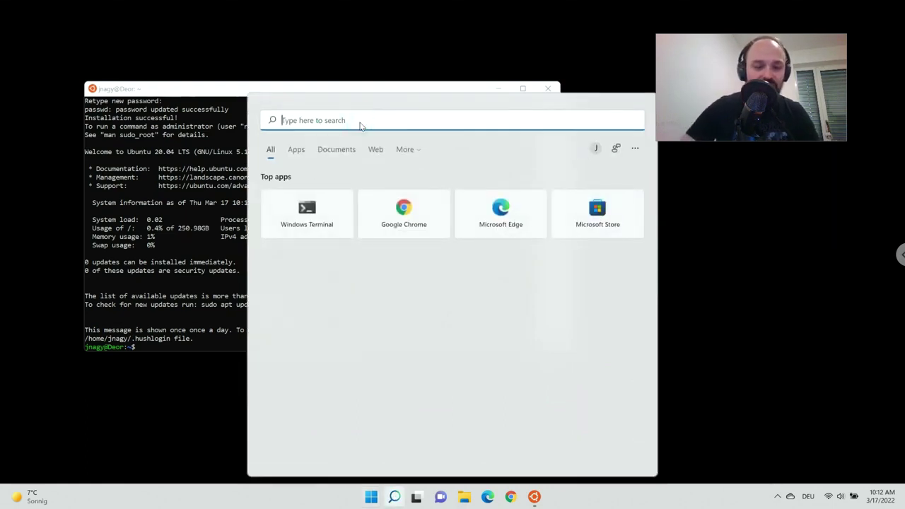
text(ub)
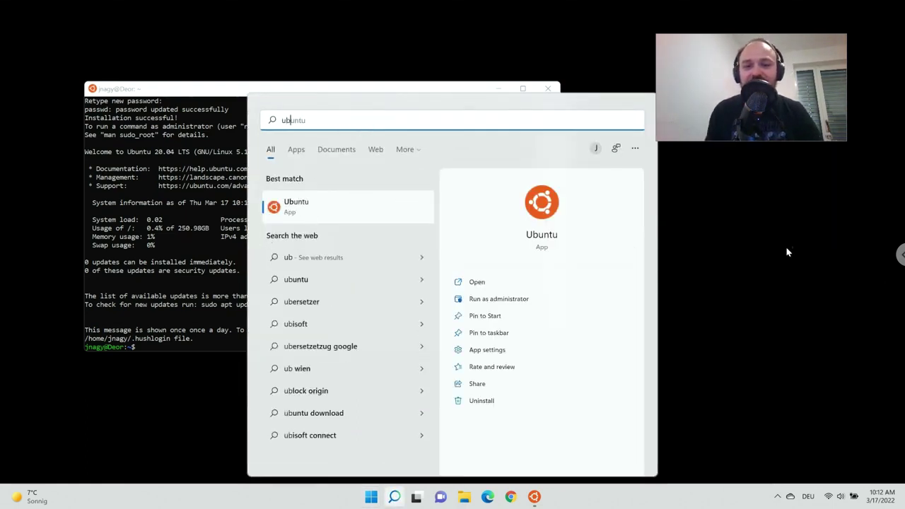
key(Return)
right_click(534, 497)
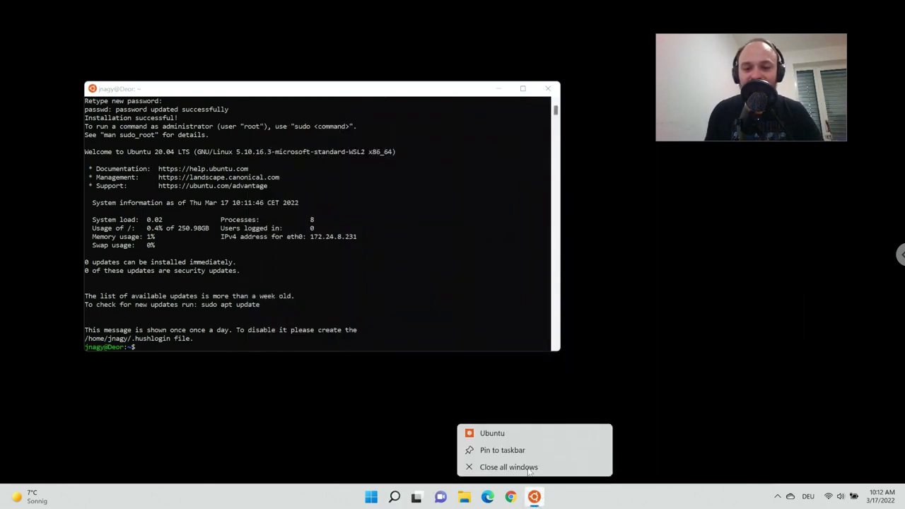
click(518, 451)
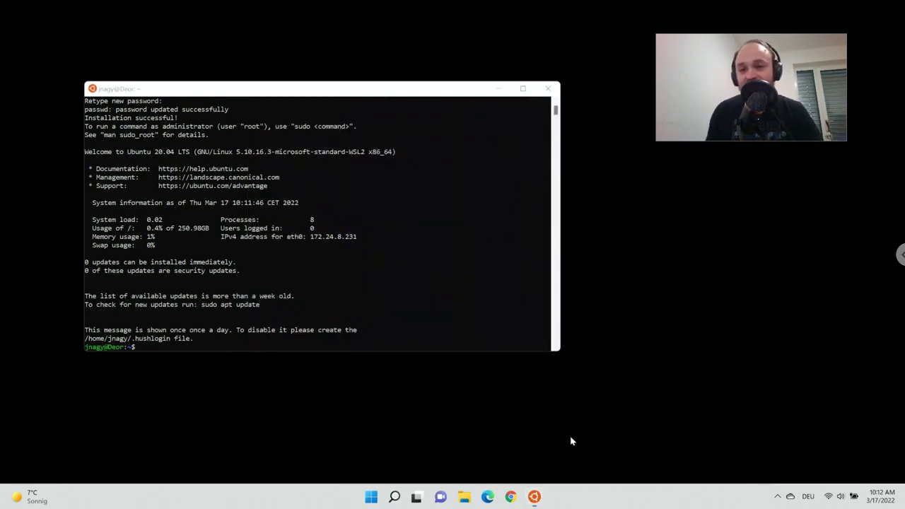
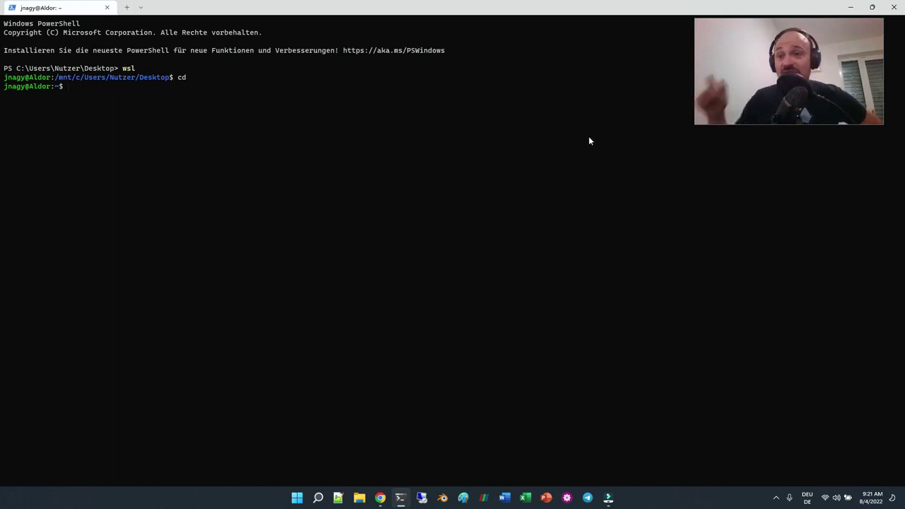
- Switch to Chrome and open the Ubuntu instructions among OpenFOAM's precompiled Linux downloads on openfoam.com
click(380, 499)
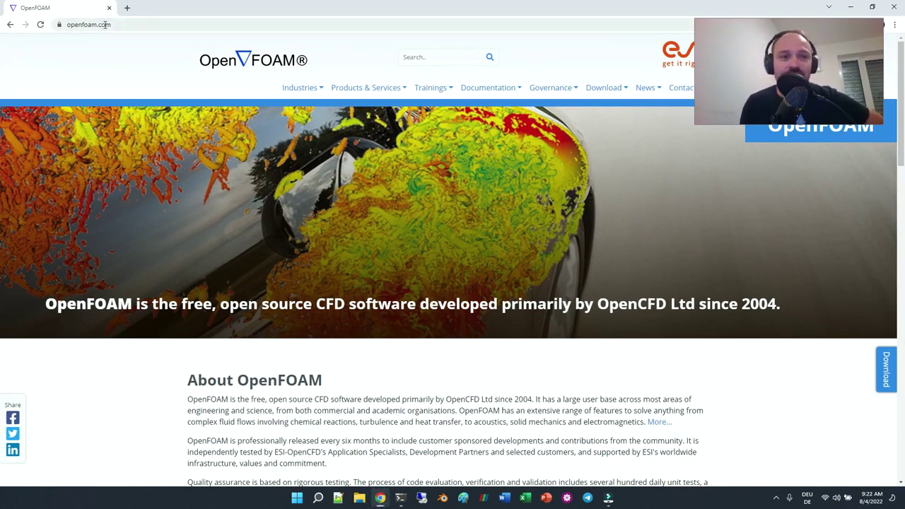
mouse_move(599, 94)
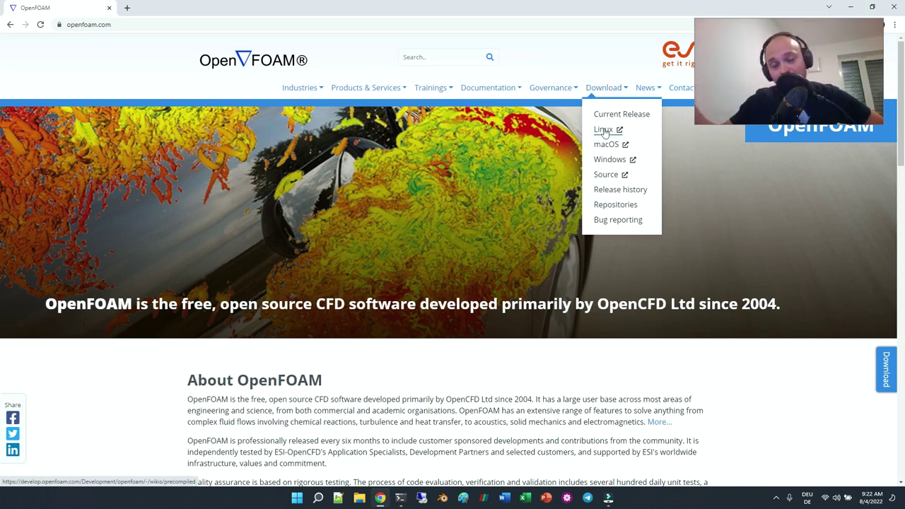
click(604, 130)
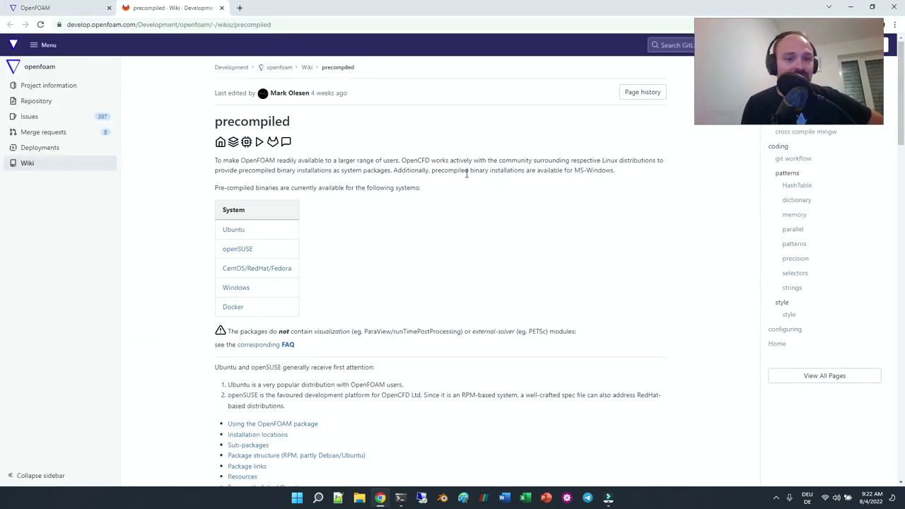
click(231, 236)
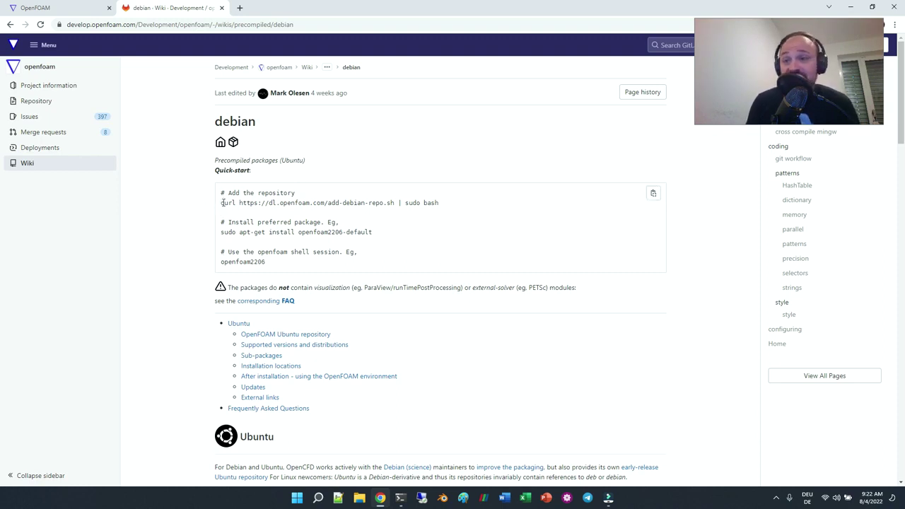
drag(222, 203, 443, 204)
right_click(425, 203)
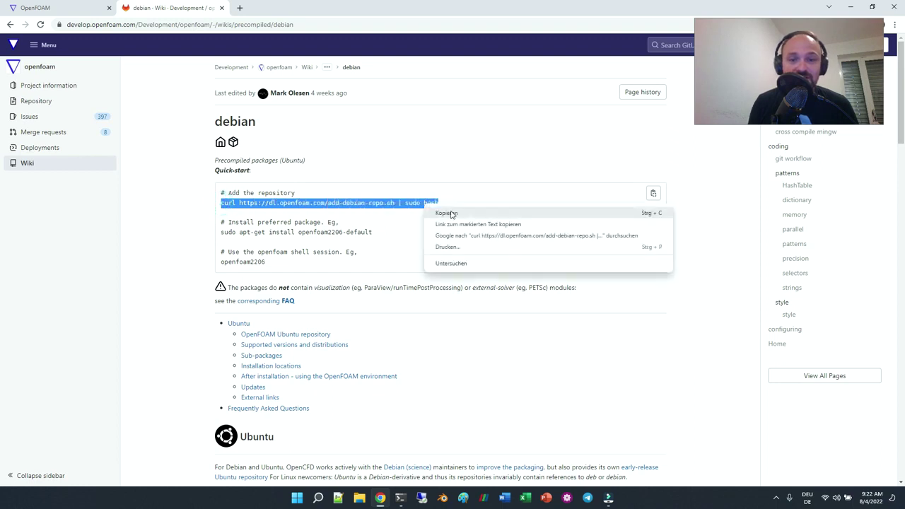
click(450, 212)
click(401, 498)
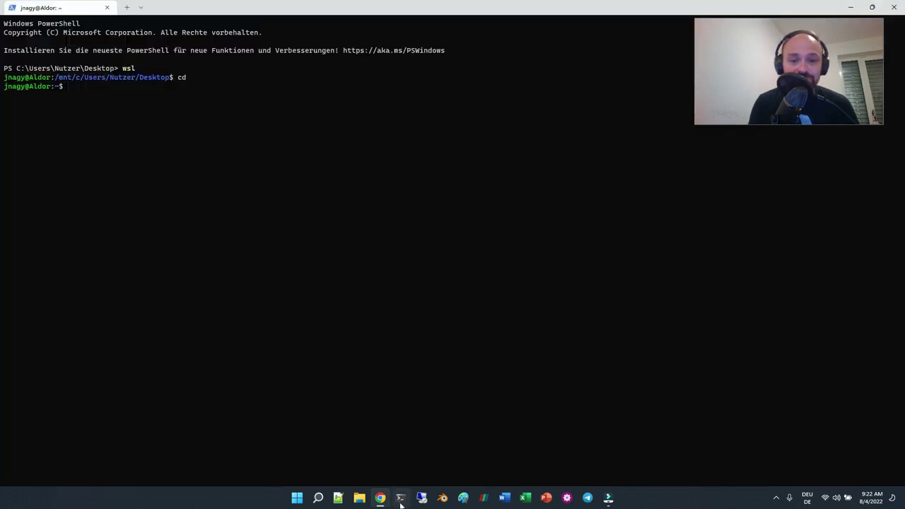
key(ctrl+v)
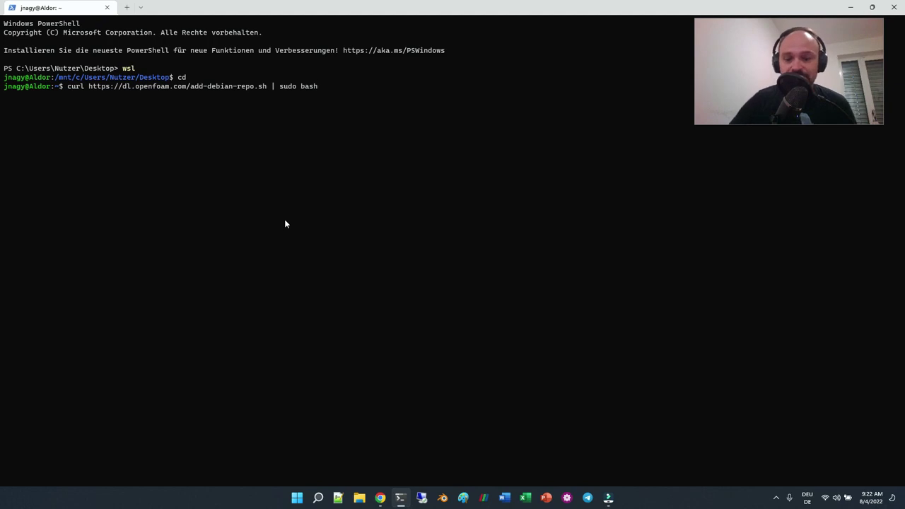
key(Return)
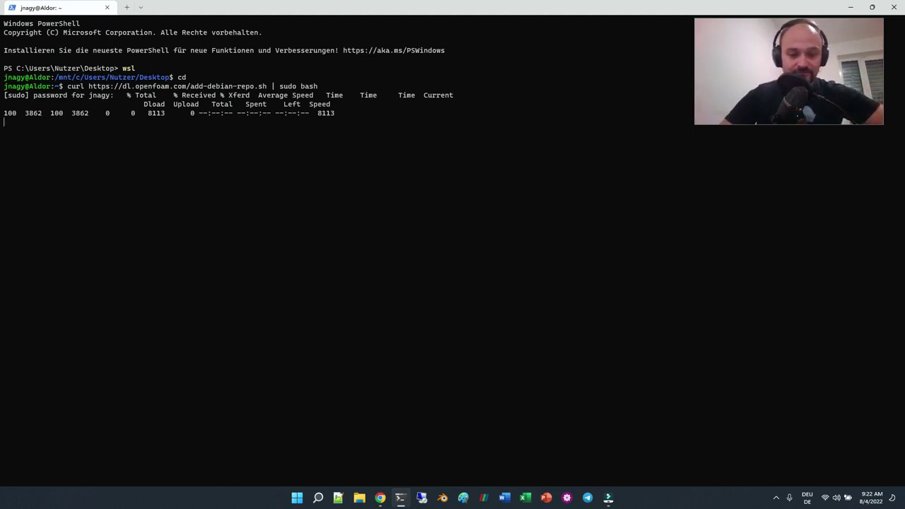
key(Return)
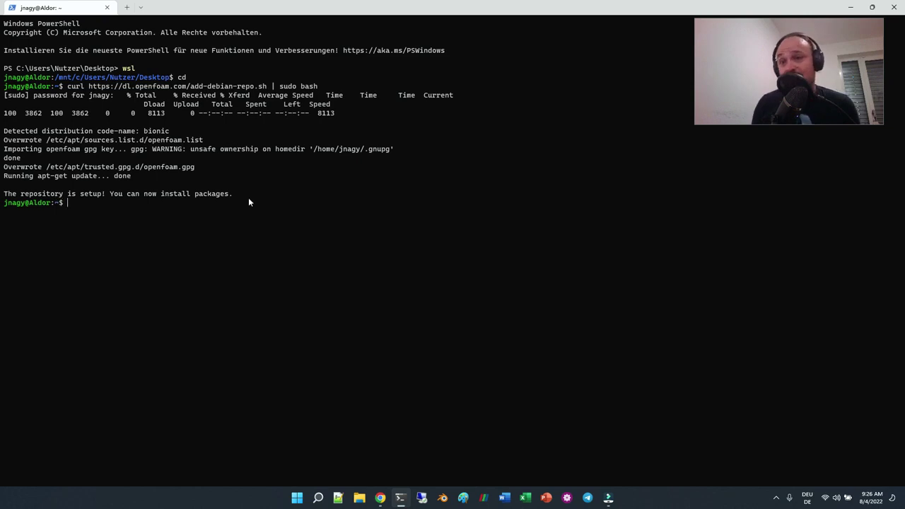
- In Chrome, copy the command sudo apt-get install openfoam2206-default from the Ubuntu quick-start, and switch back to the terminal
click(380, 498)
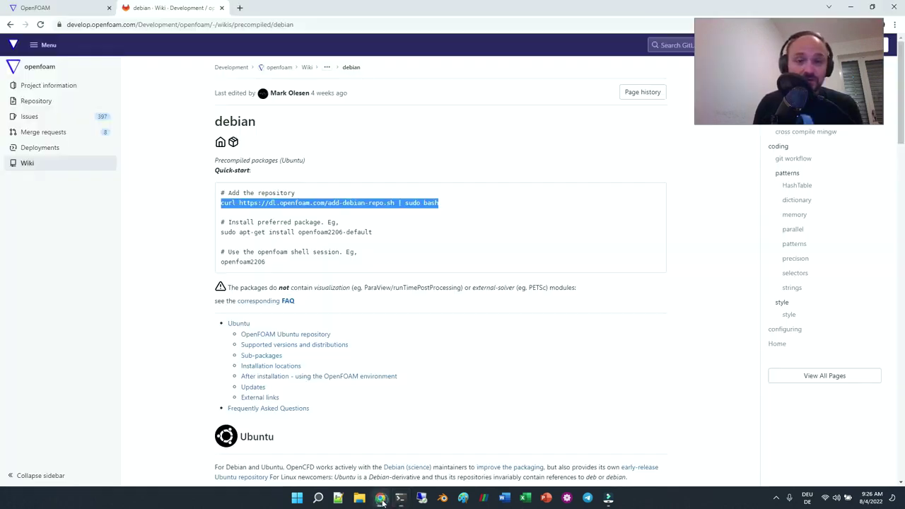
drag(222, 231, 360, 232)
right_click(343, 231)
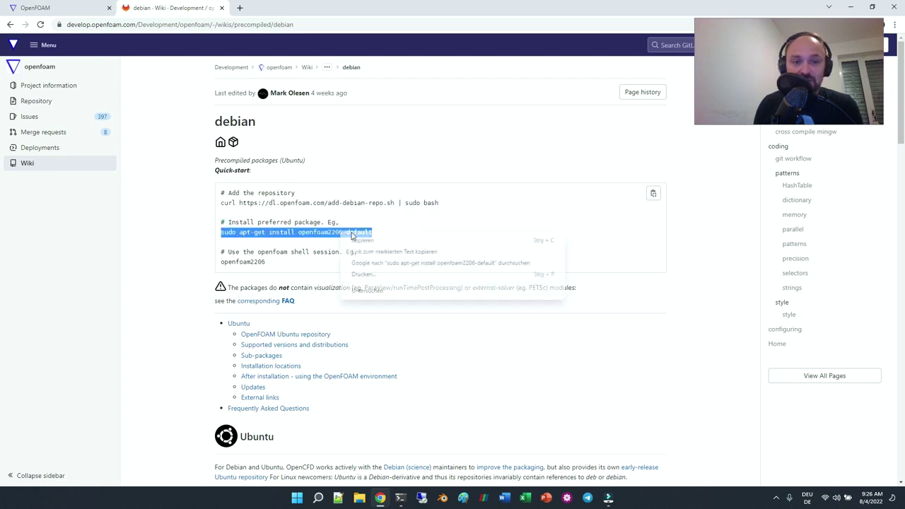
click(369, 241)
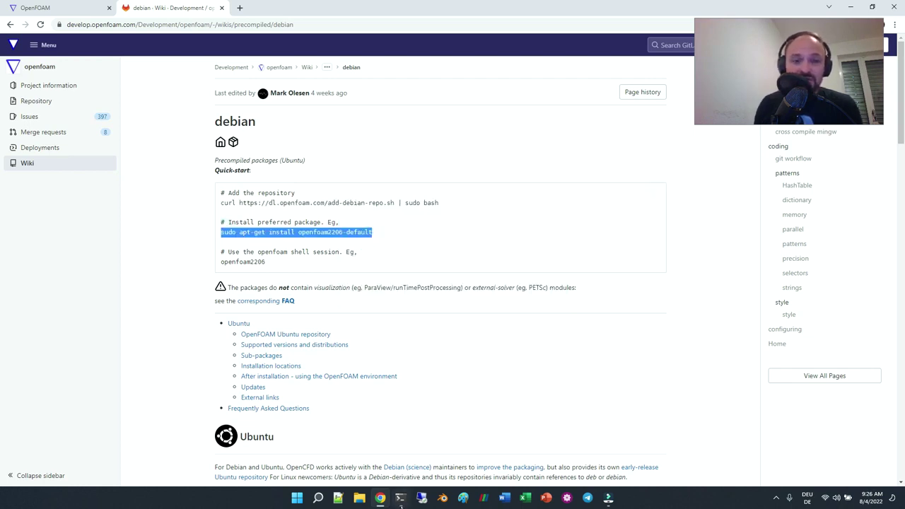
click(400, 498)
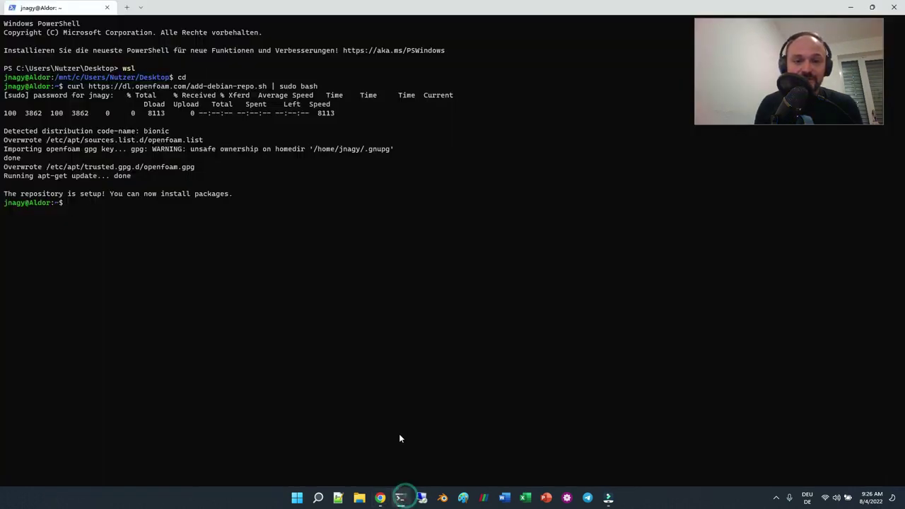
- Return to Chrome, open the precompiled packages overview page, and examine its installation locations, sub-packages, package links and FAQ
click(380, 498)
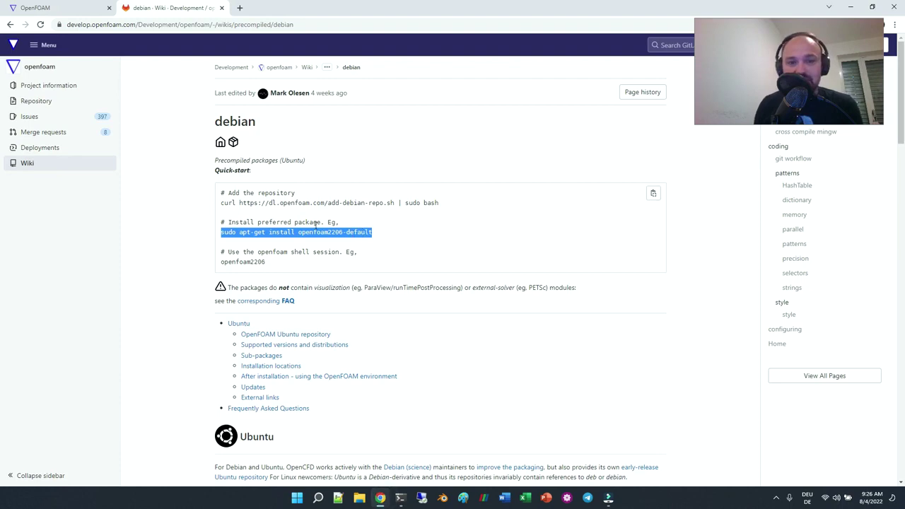
click(221, 143)
scroll(318, 295, down, 10)
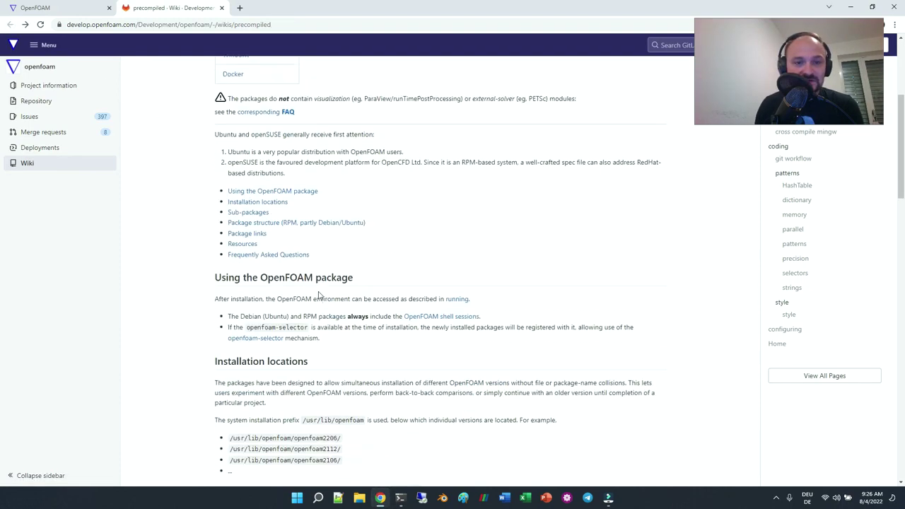
scroll(318, 295, down, 5)
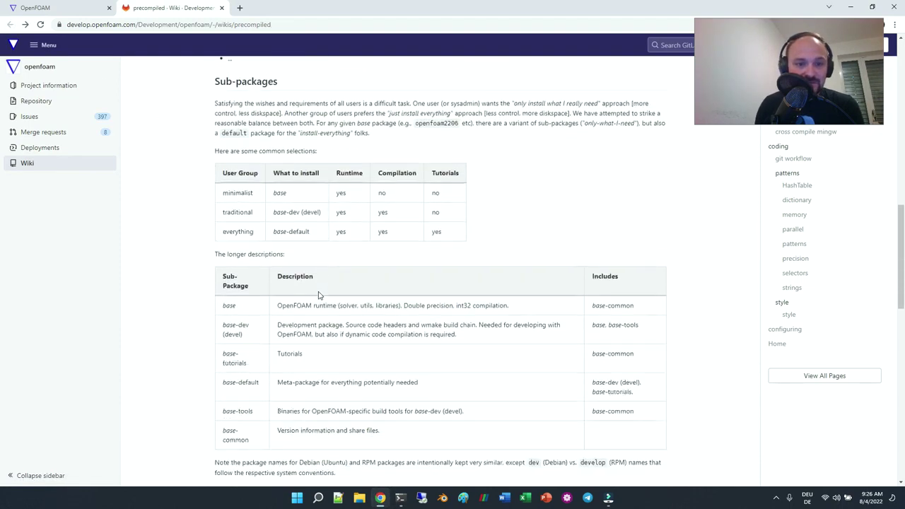
scroll(276, 267, down, 3)
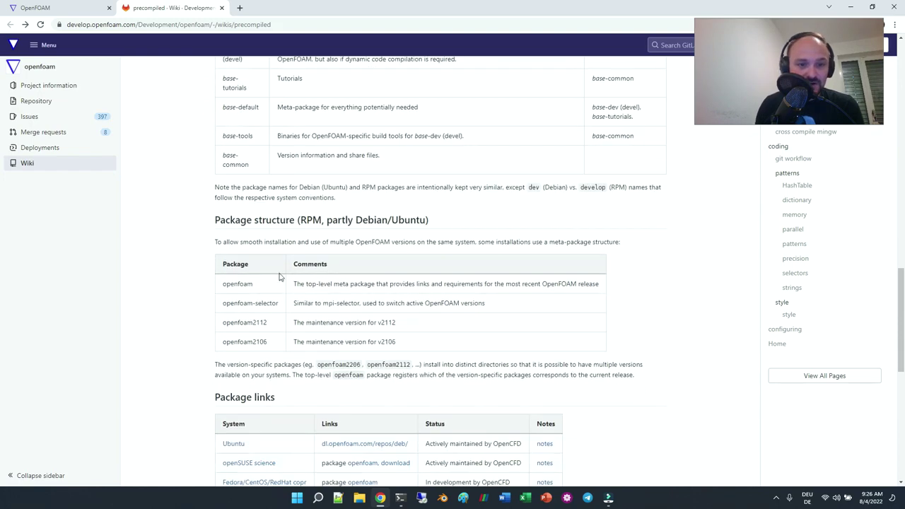
scroll(306, 337, up, 1)
scroll(306, 337, down, 5)
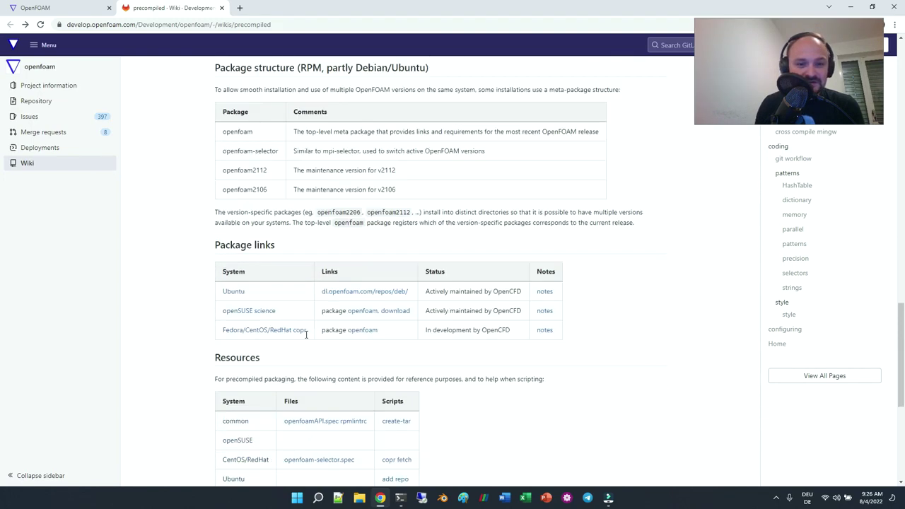
scroll(306, 337, down, 2)
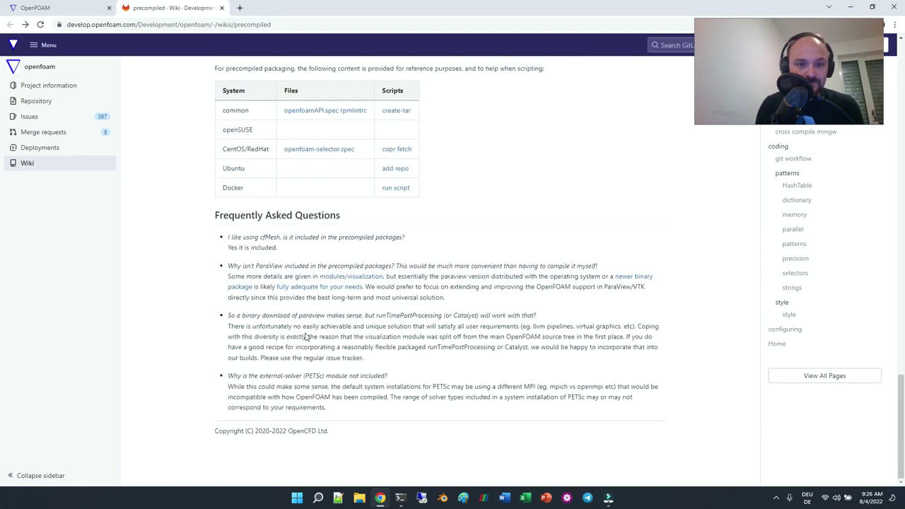
scroll(306, 335, up, 5)
scroll(305, 334, up, 3)
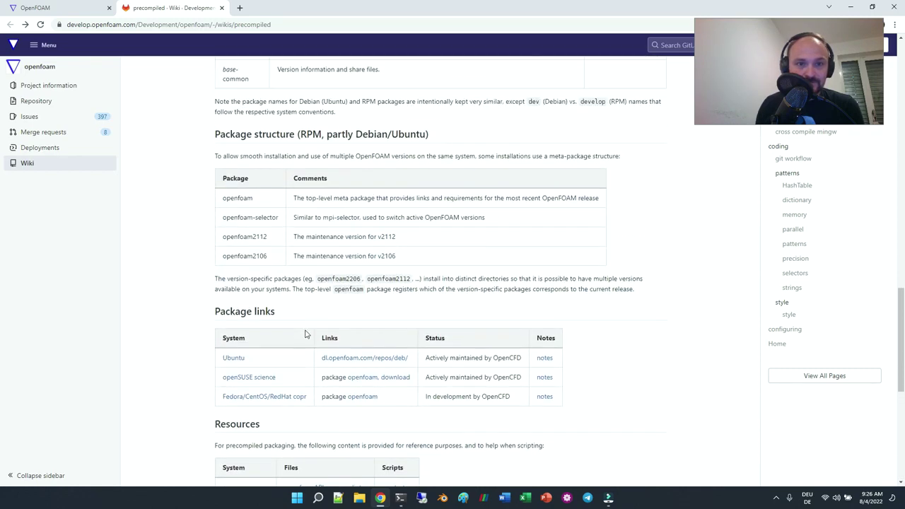
scroll(306, 333, up, 4)
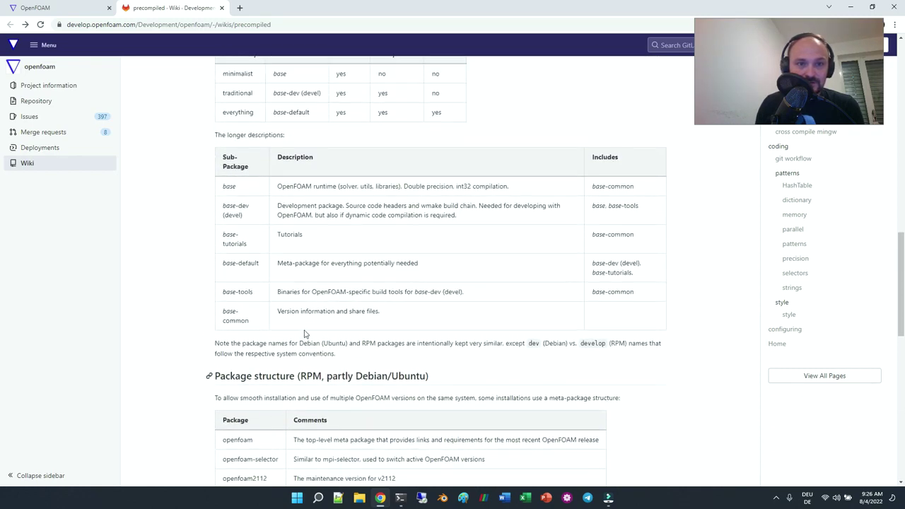
scroll(388, 232, up, 1)
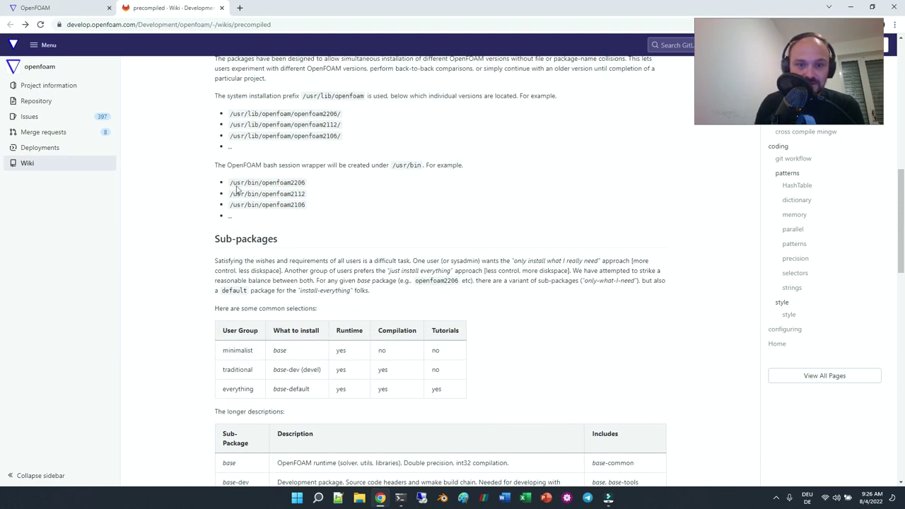
- Go back to the debian wiki page and compare the minimalist, traditional and everything install commands under Sub-packages
click(29, 26)
scroll(347, 233, down, 7)
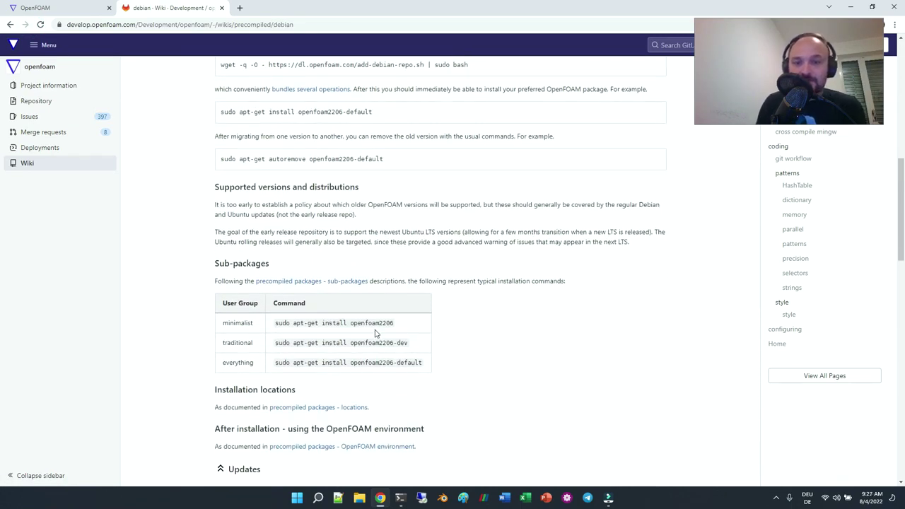
scroll(376, 322, up, 3)
scroll(285, 247, up, 5)
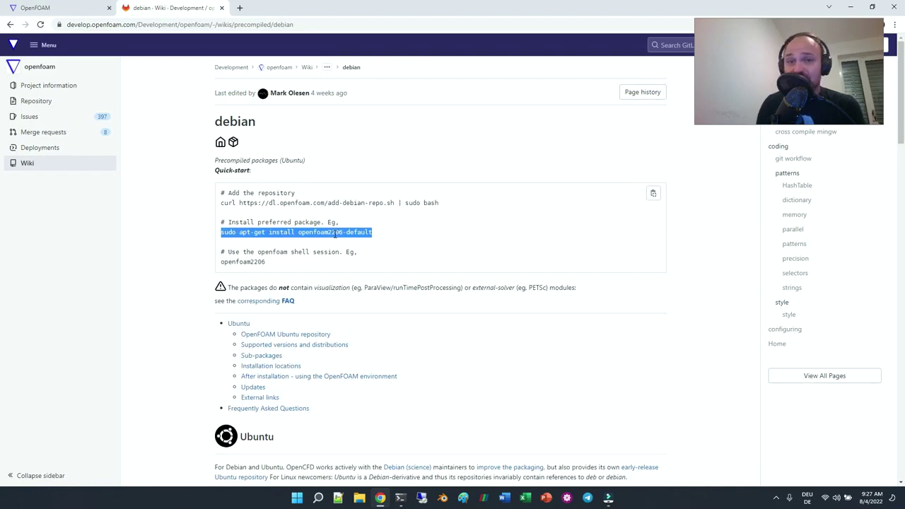
scroll(335, 233, down, 10)
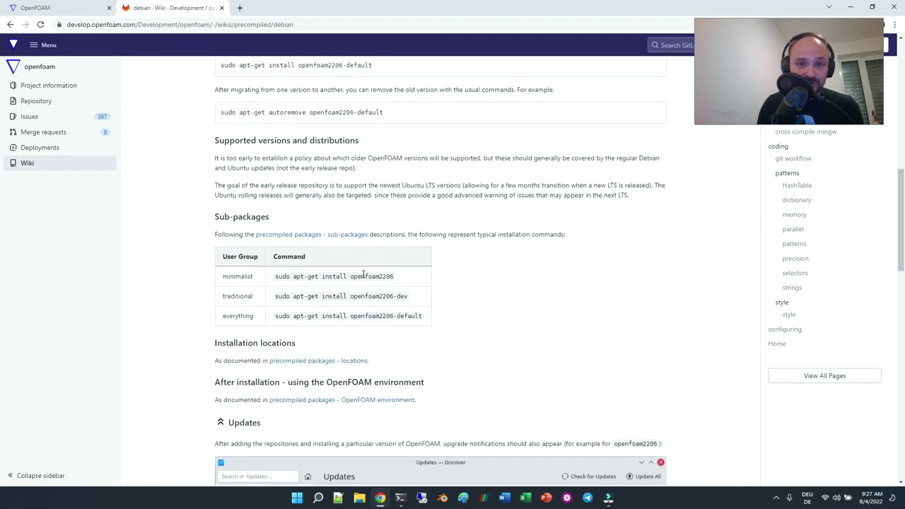
scroll(363, 274, up, 1)
scroll(363, 274, down, 2)
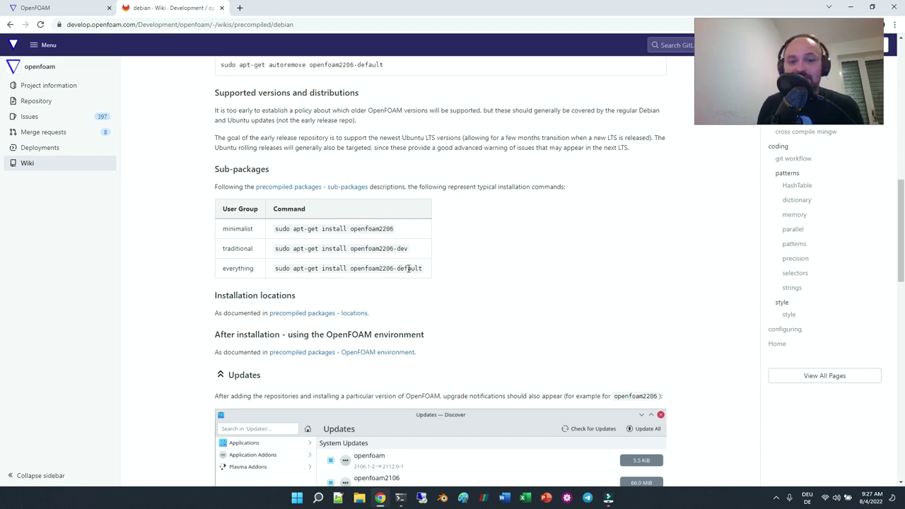
- Run sudo apt-get install openfoam2206-default in the WSL terminal and answer Y to continue the installation
scroll(311, 263, up, 10)
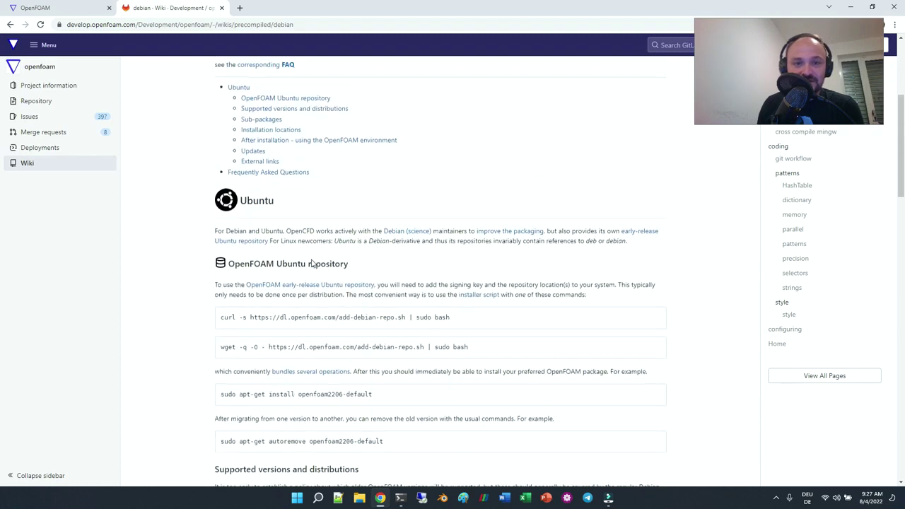
triple_click(304, 237)
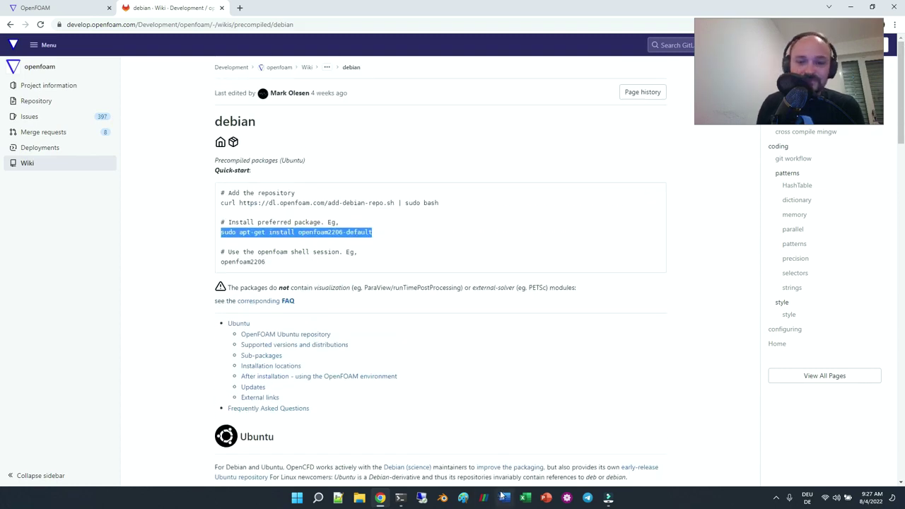
click(400, 498)
right_click(215, 276)
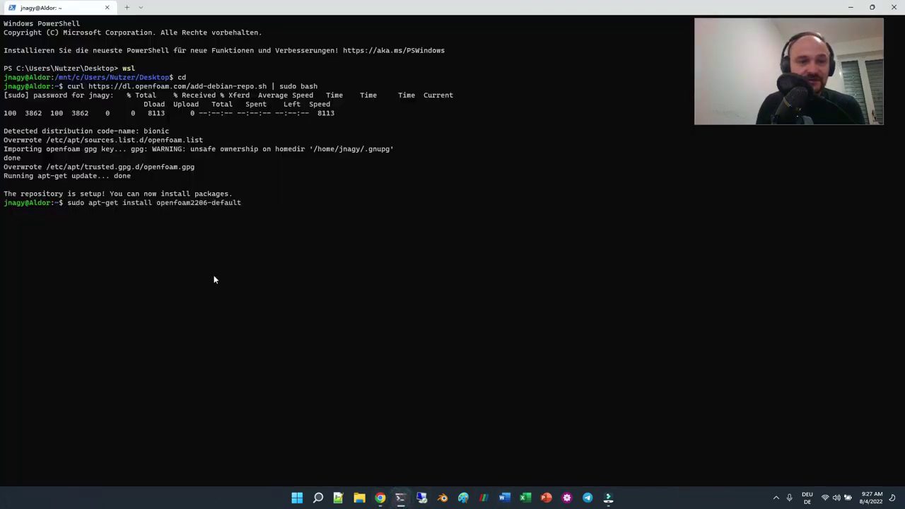
key(Return)
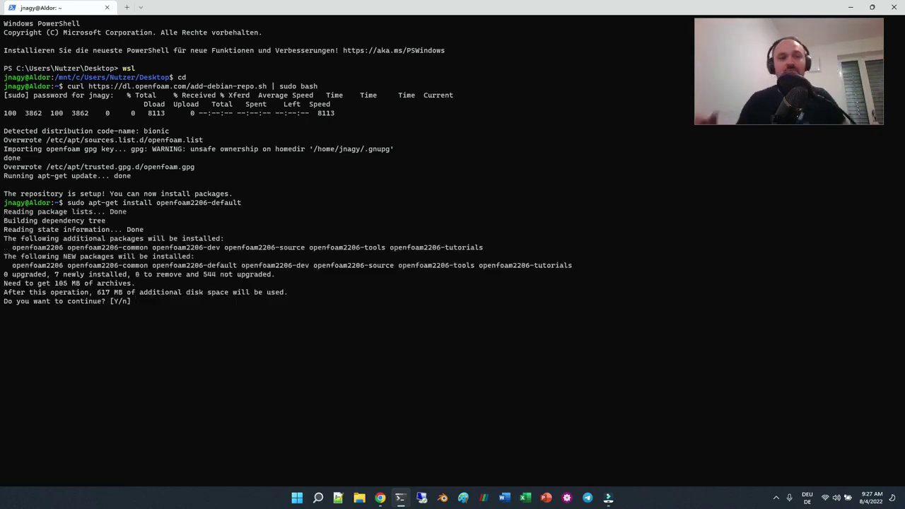
text(Y)
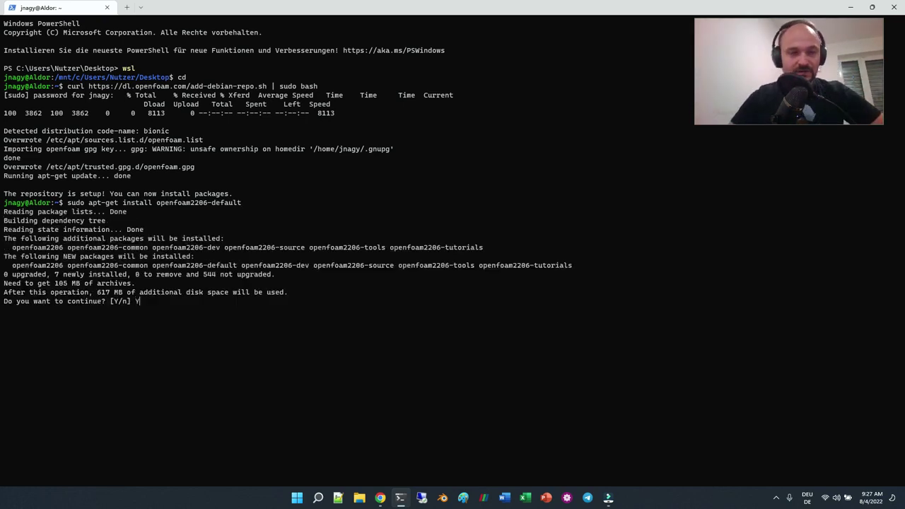
key(Return)
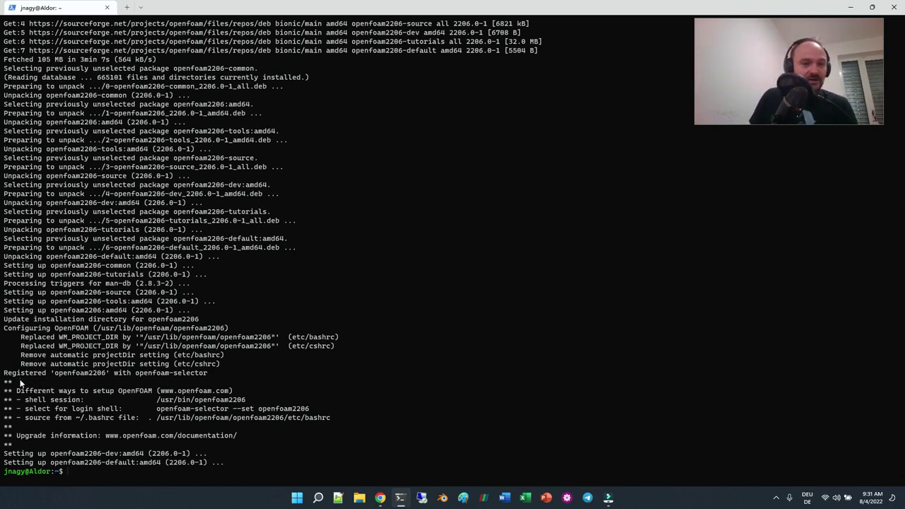
- Examine the openfoam-selector registration and the shell session and login shell setup options in the installation output
drag(5, 374, 207, 376)
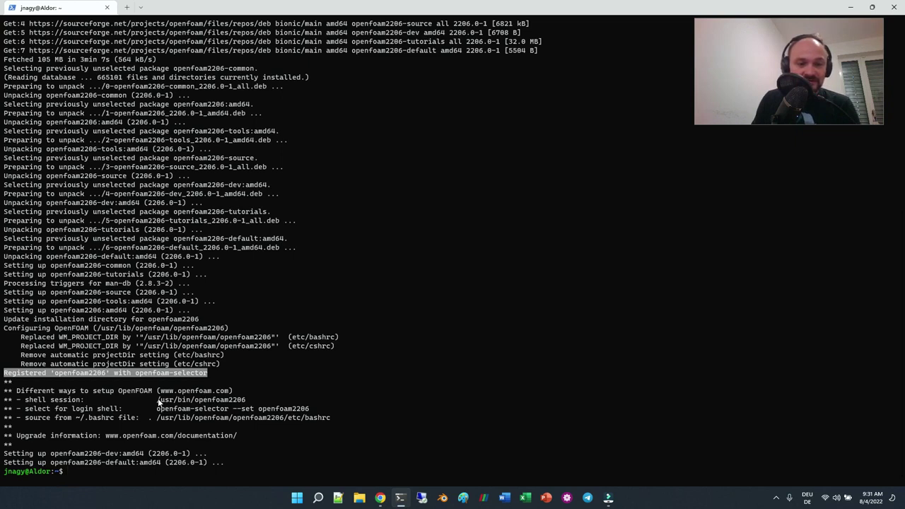
drag(157, 401, 250, 403)
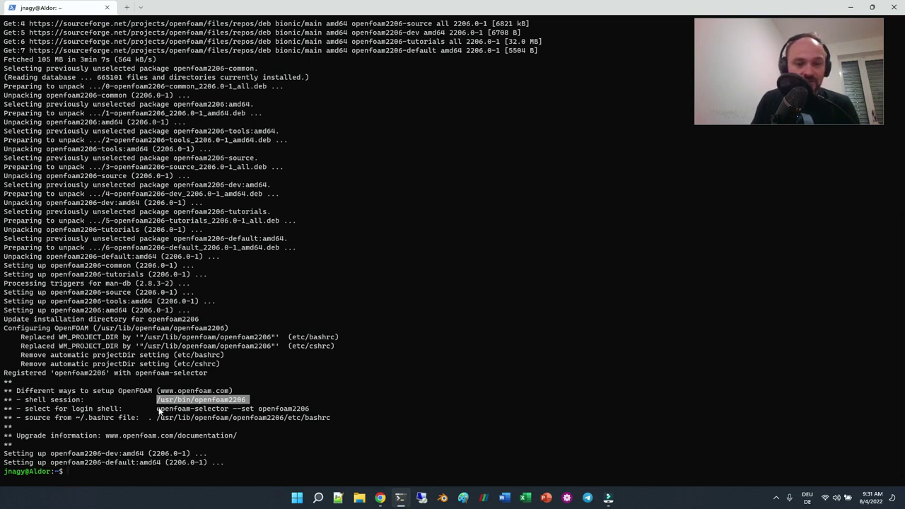
drag(157, 410, 177, 411)
drag(227, 411, 309, 416)
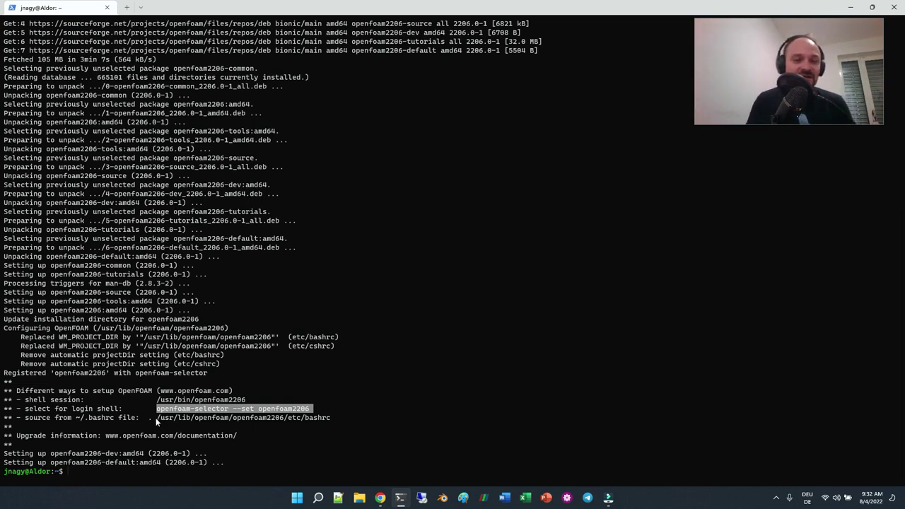
click(381, 500)
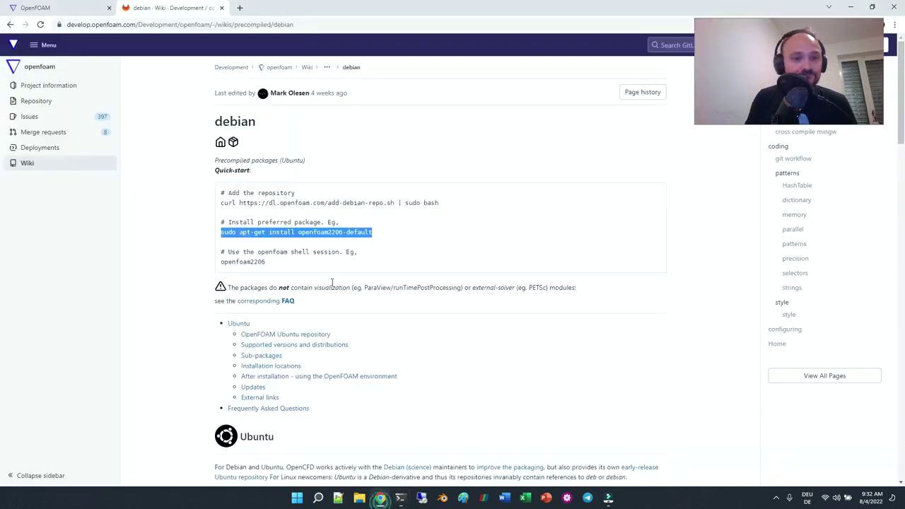
double_click(246, 263)
right_click(247, 263)
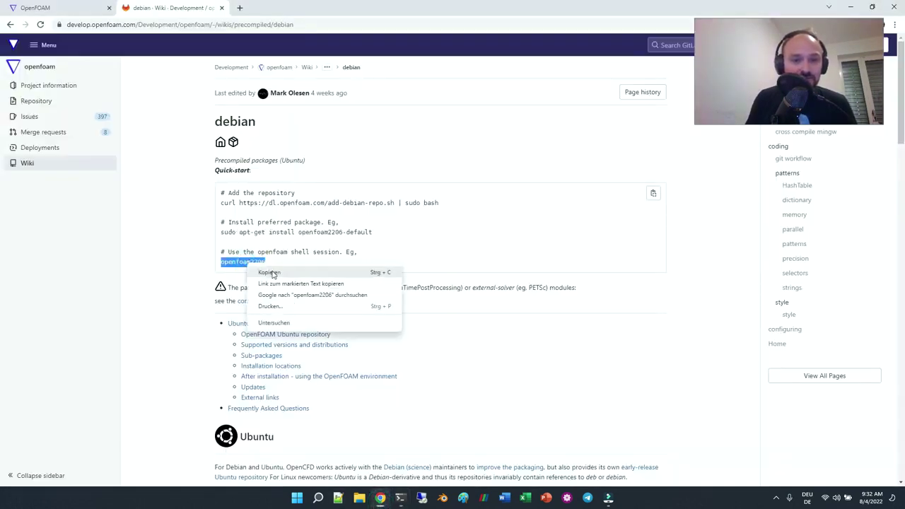
click(273, 273)
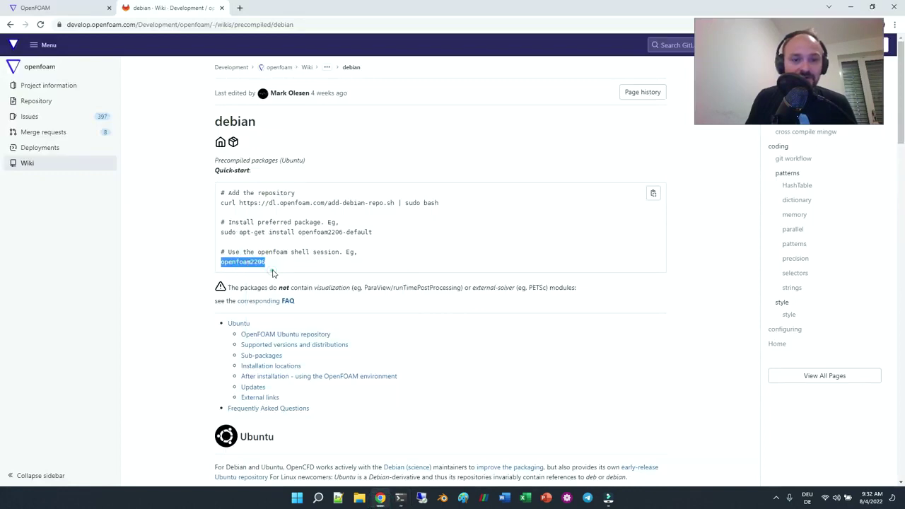
click(402, 499)
right_click(306, 429)
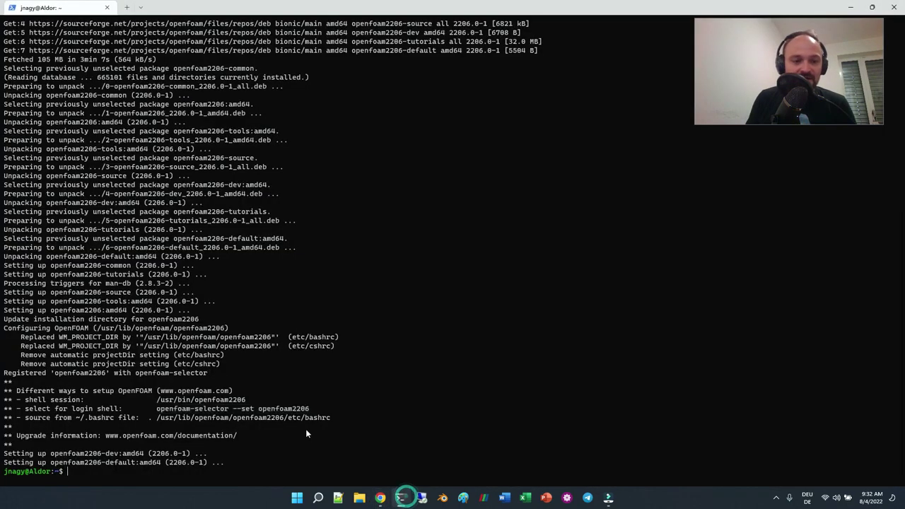
right_click(306, 428)
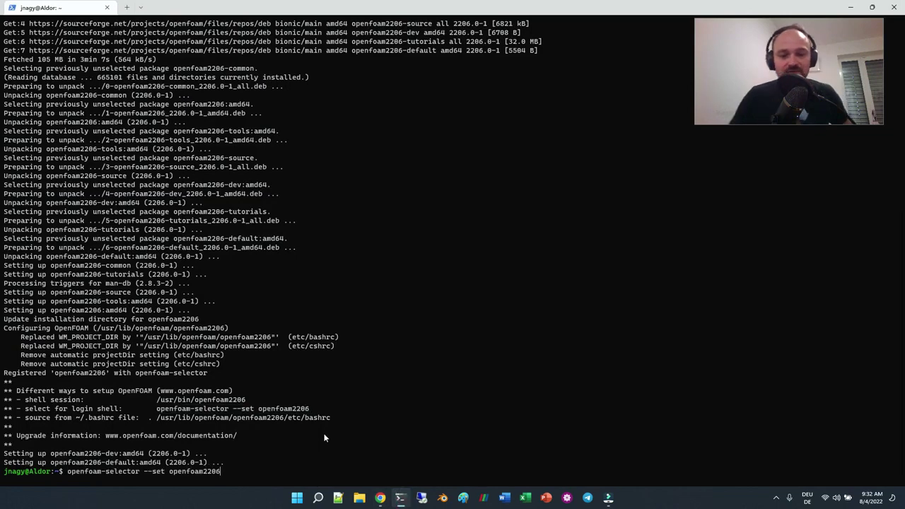
key(BackSpace)
key(BackSpace)
key(BackSpace)
key(BackSpace)
key(BackSpace)
key(BackSpace)
key(BackSpace)
key(BackSpace)
key(BackSpace)
key(BackSpace)
key(BackSpace)
key(BackSpace)
key(BackSpace)
key(BackSpace)
key(BackSpace)
key(BackSpace)
key(BackSpace)
key(BackSpace)
key(BackSpace)
key(BackSpace)
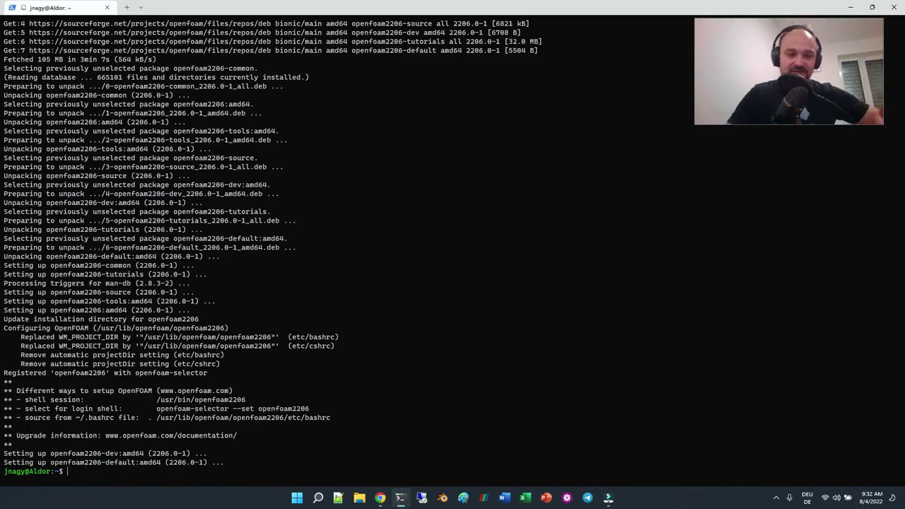
- Switch to Chrome, copy the openfoam2206 shell session command from the debian wiki's Quick-start, and run it in the WSL terminal
key(alt+Tab)
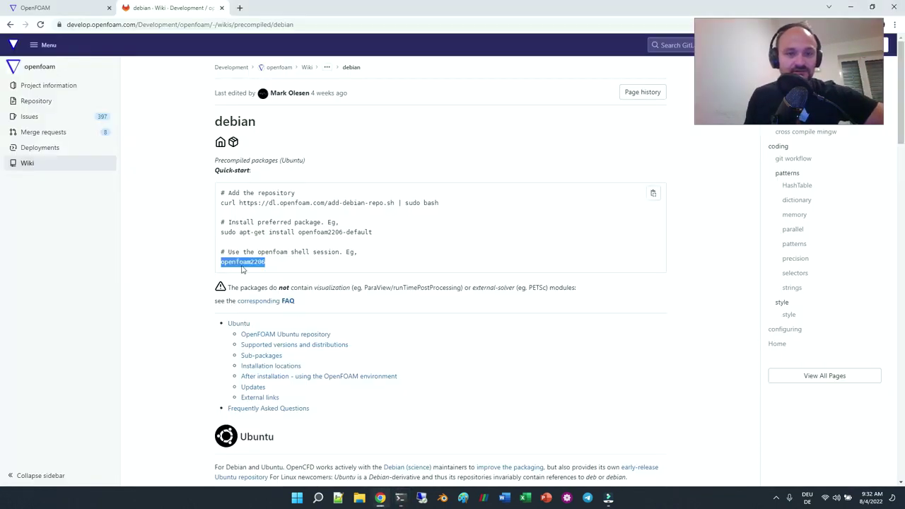
click(243, 261)
double_click(243, 261)
right_click(244, 262)
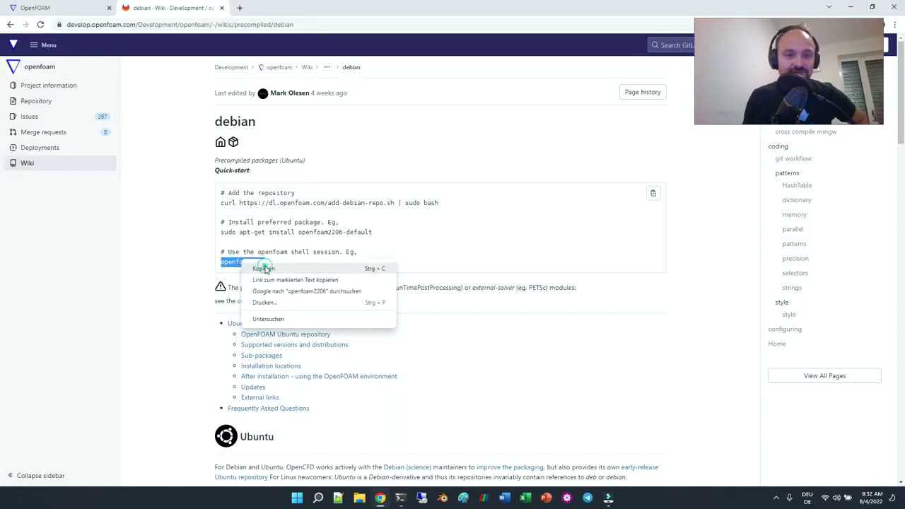
click(263, 267)
click(400, 498)
right_click(286, 417)
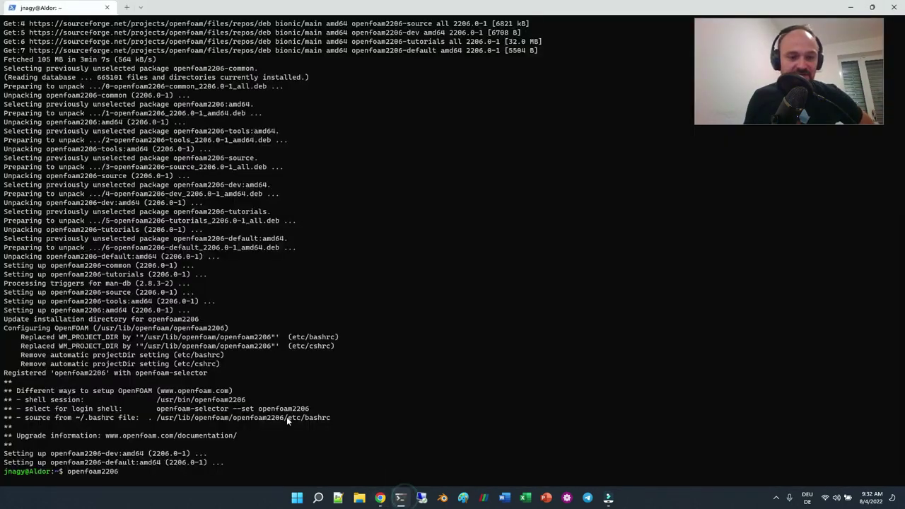
key(Return)
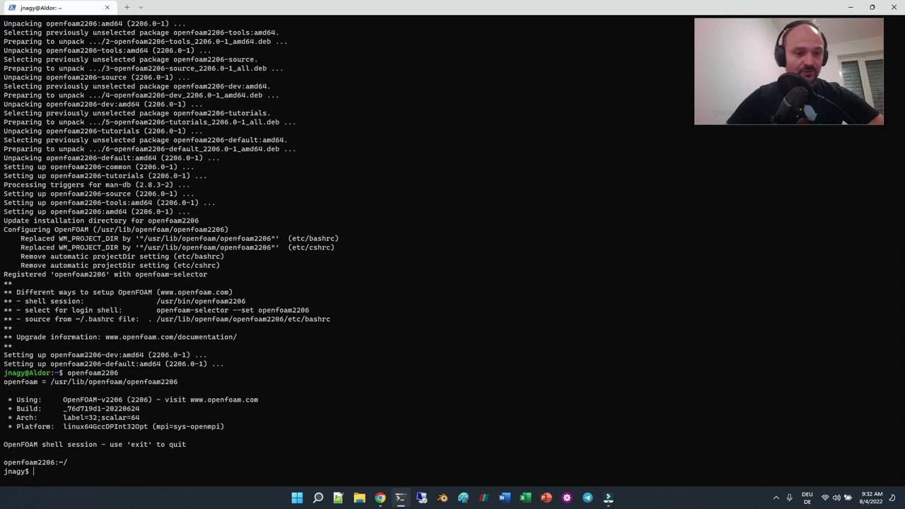
- List the home directory's contents with ls in the OpenFOAM shell session, and clear the terminal
text(ls)
key(Return)
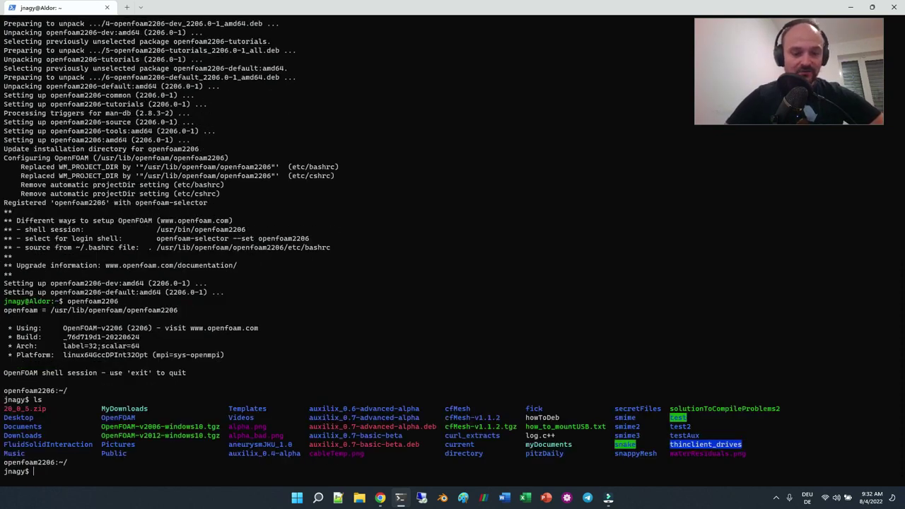
text(clear)
key(Return)
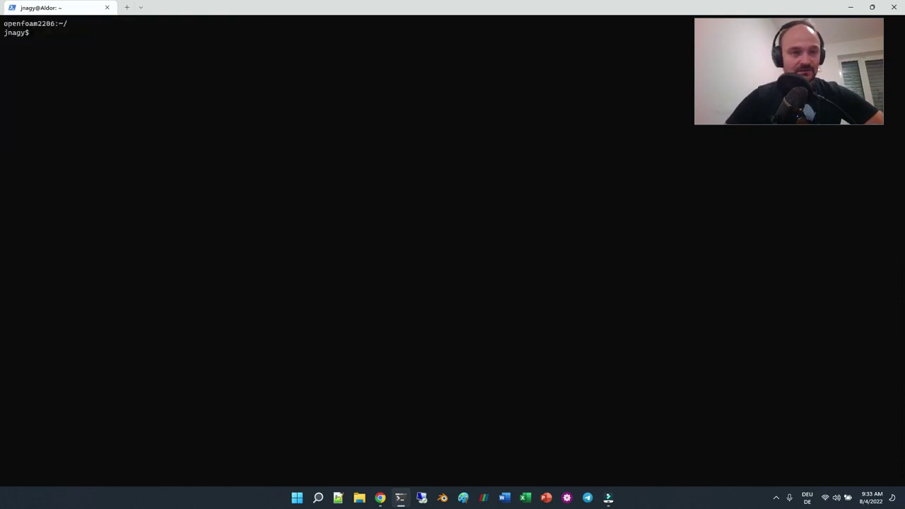
- Test the installation by running simpleFoam in the OpenFOAM shell session, and leave the session with exit
text(simpleFoam)
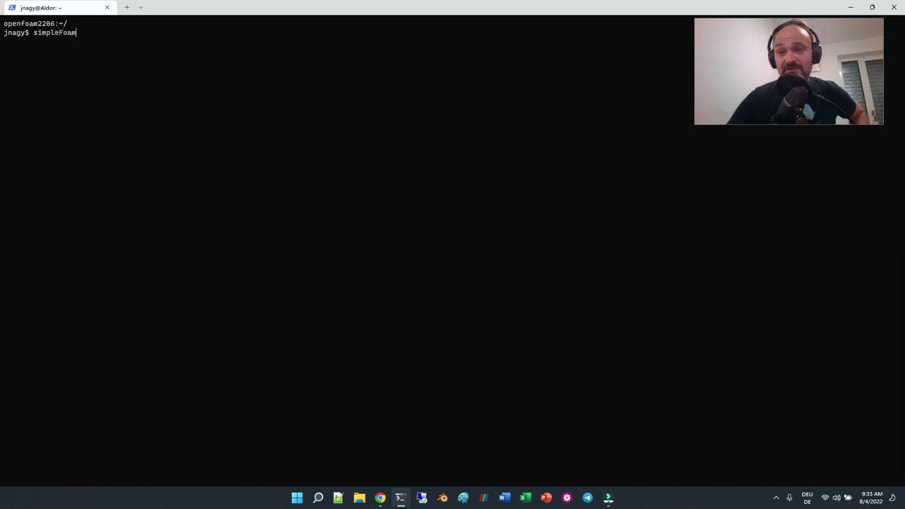
key(Return)
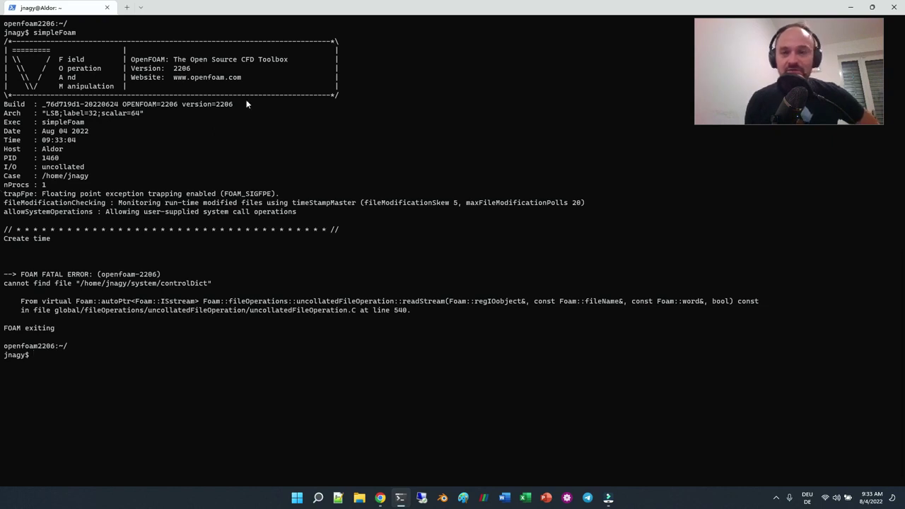
text(exit)
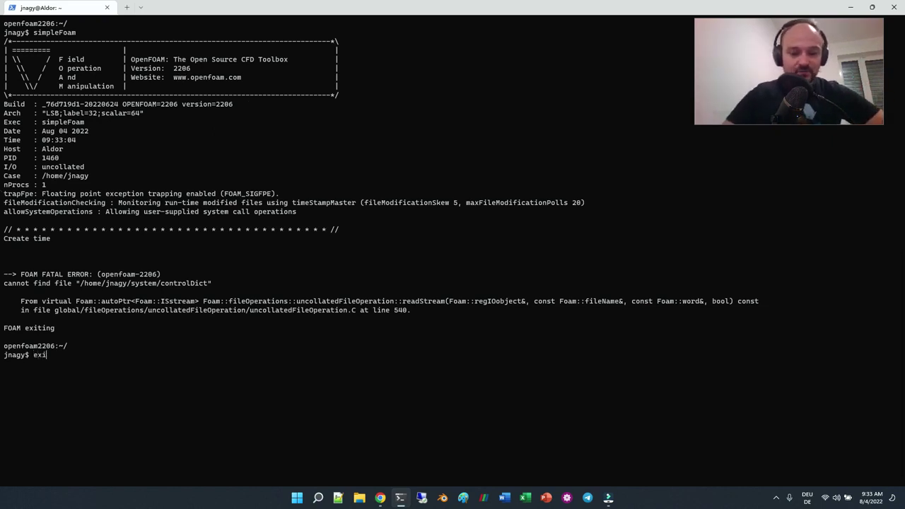
key(Return)
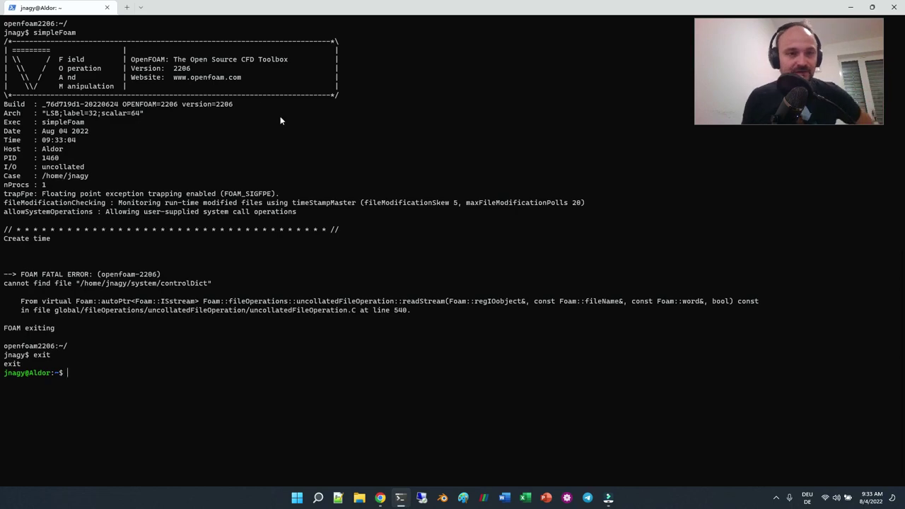
- Copy openfoam-selector --set openfoam2206 from the installation output, run it at the prompt, and try running simpleFoam
scroll(248, 203, up, 9)
scroll(247, 201, up, 4)
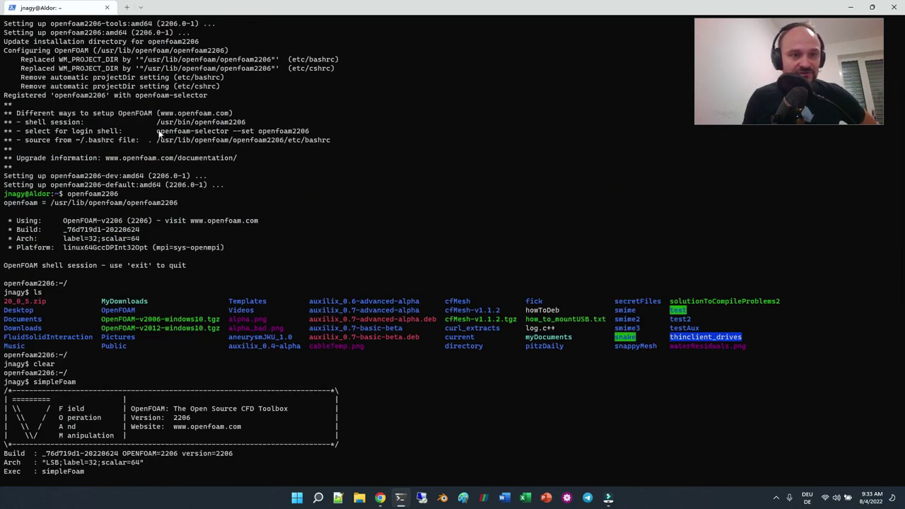
drag(156, 132, 310, 131)
right_click(309, 132)
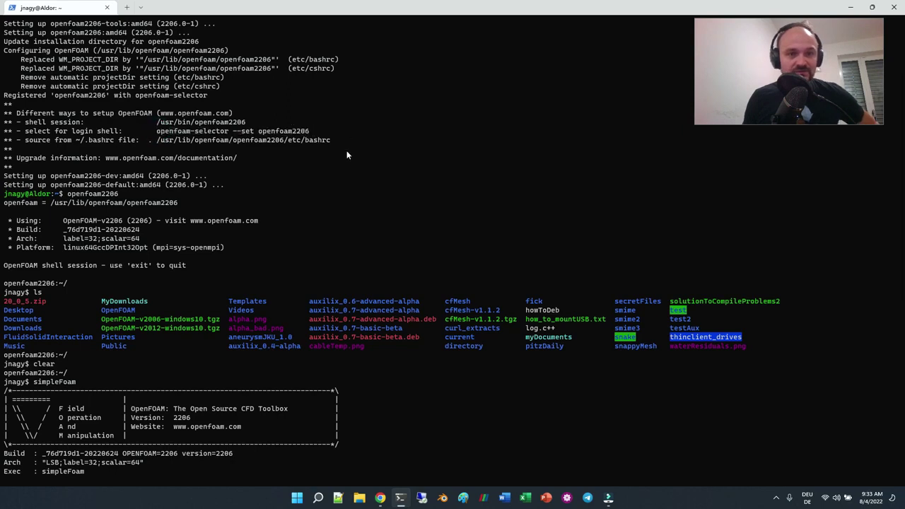
right_click(349, 156)
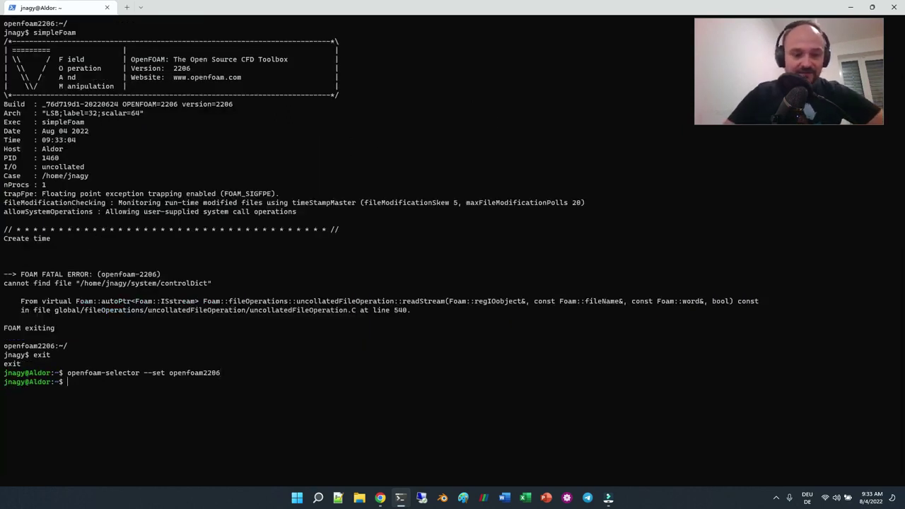
text(simpleFoam)
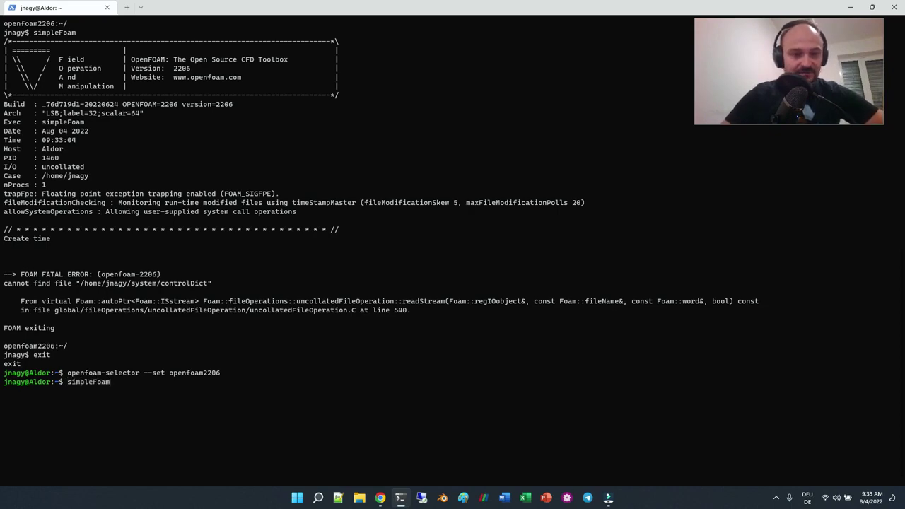
key(Return)
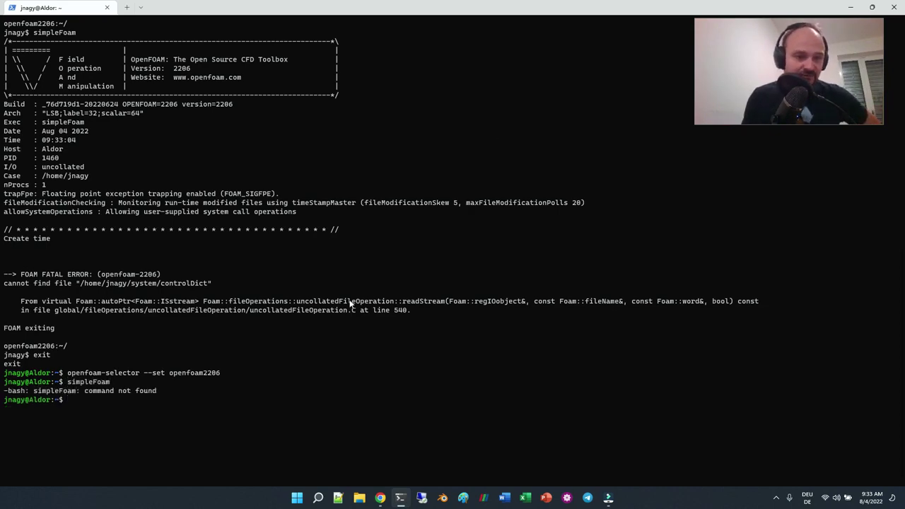
- Copy the source line . /usr/lib/openfoam/openfoam2206/etc/bashrc from the setup options in the installation output
scroll(350, 302, up, 17)
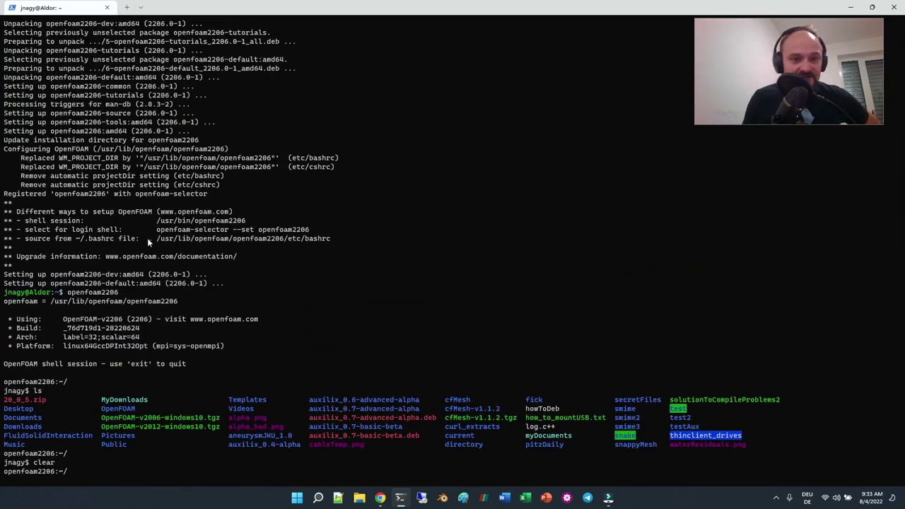
drag(149, 239, 330, 244)
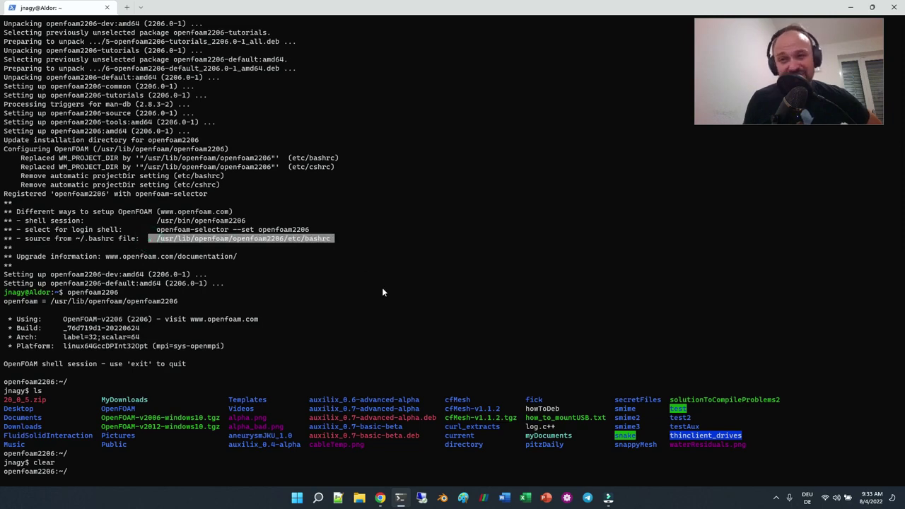
key(ctrl+c)
scroll(345, 299, down, 17)
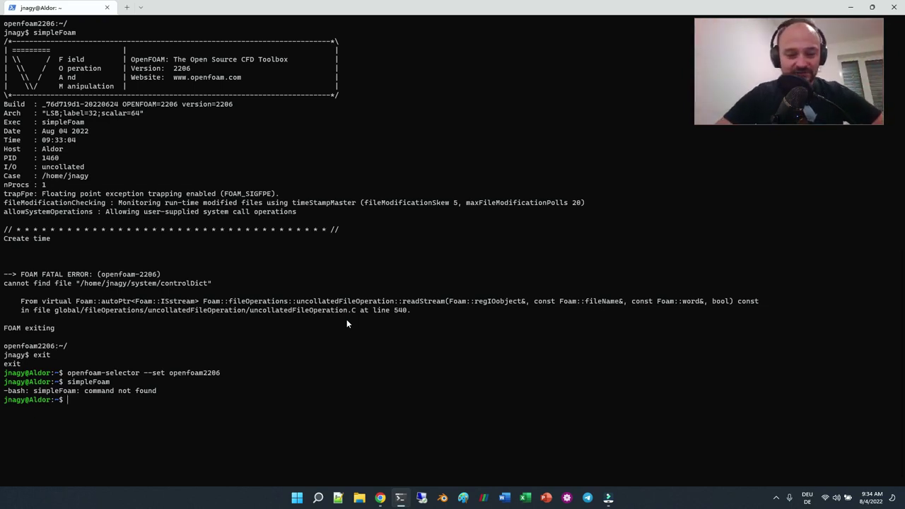
- Open .bashrc in nano and go to the end of the file
text(nano )
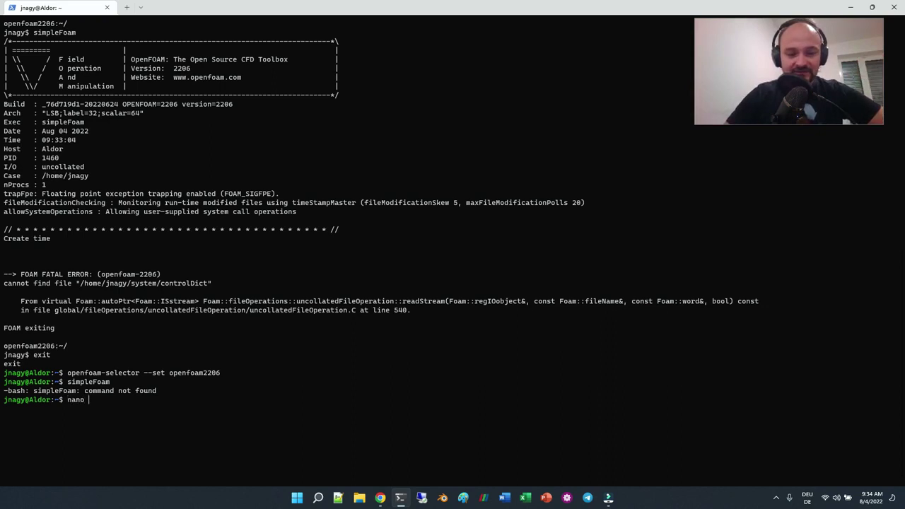
text(.bas)
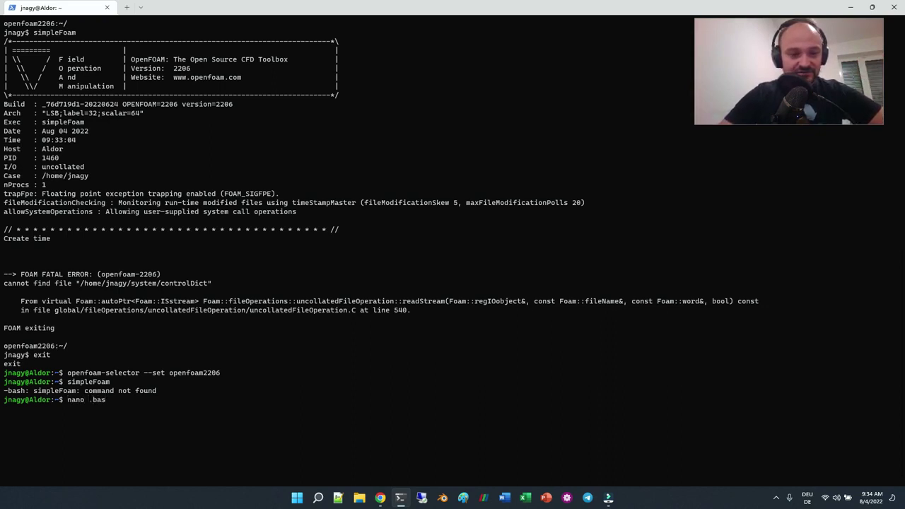
text(hrc)
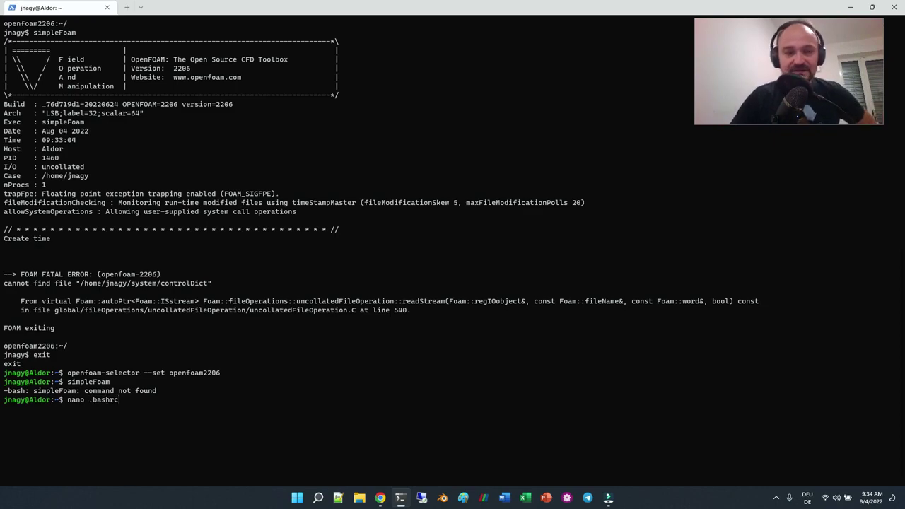
key(Return)
key(Page_Down)
key(Page_Down)
key(Page_Down)
key(Page_Down)
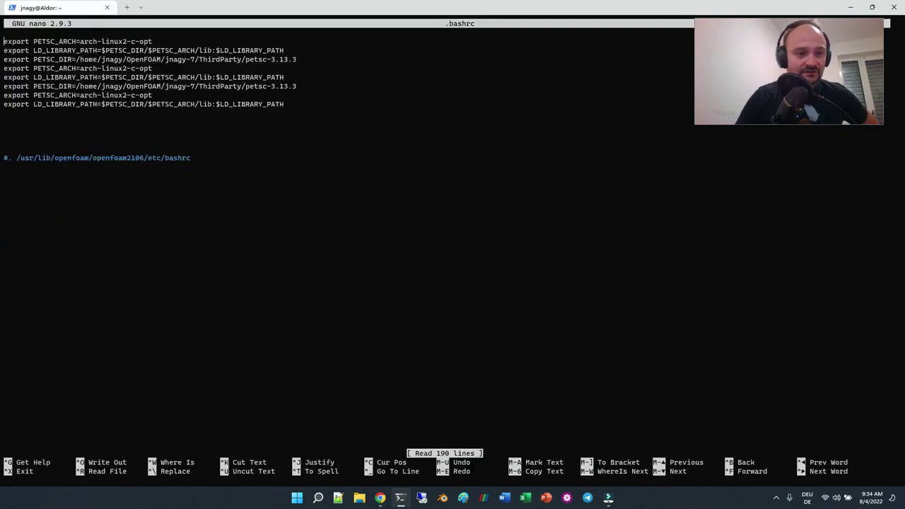
- Paste . /usr/lib/openfoam/openfoam2206/etc/bashrc on an empty line between the last export line and the commented openfoam2106 line
click(3, 158)
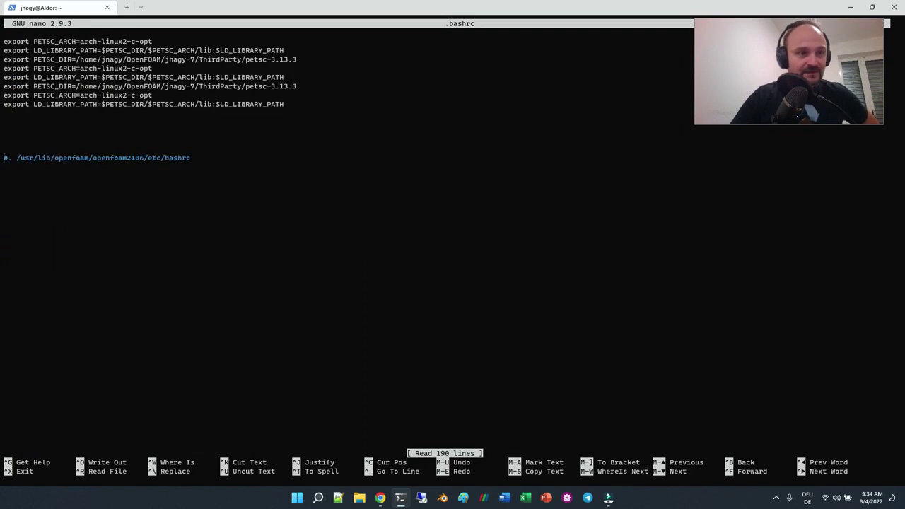
key(Up)
key(Up)
key(Up)
key(Up)
key(Up)
key(Up)
key(Up)
key(Up)
key(Up)
key(Up)
key(Up)
key(Up)
key(Up)
key(Up)
key(Up)
key(Up)
key(Up)
key(Up)
key(Up)
key(Up)
key(Down)
key(Down)
key(Down)
key(Down)
key(Down)
key(Down)
key(Down)
key(Down)
key(Down)
key(Down)
key(Down)
key(Down)
key(Down)
key(Down)
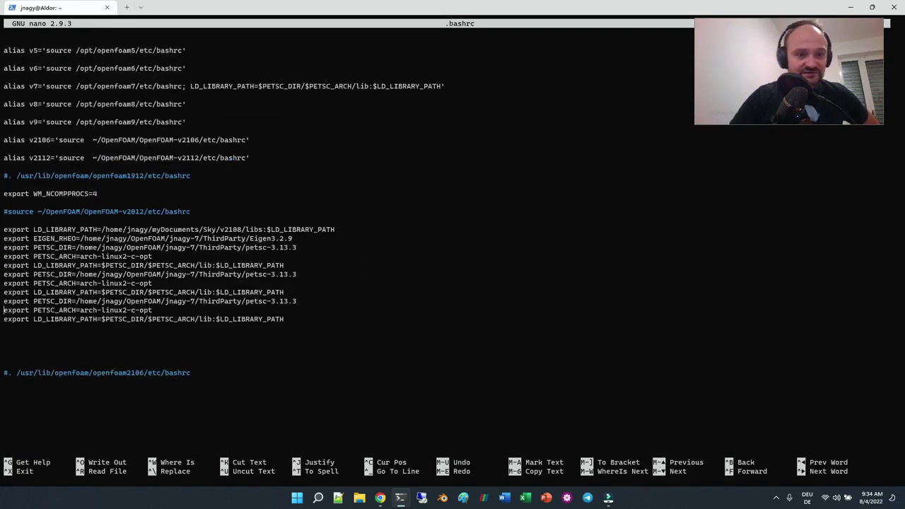
key(Down)
key(Down)
key(Down)
key(Down)
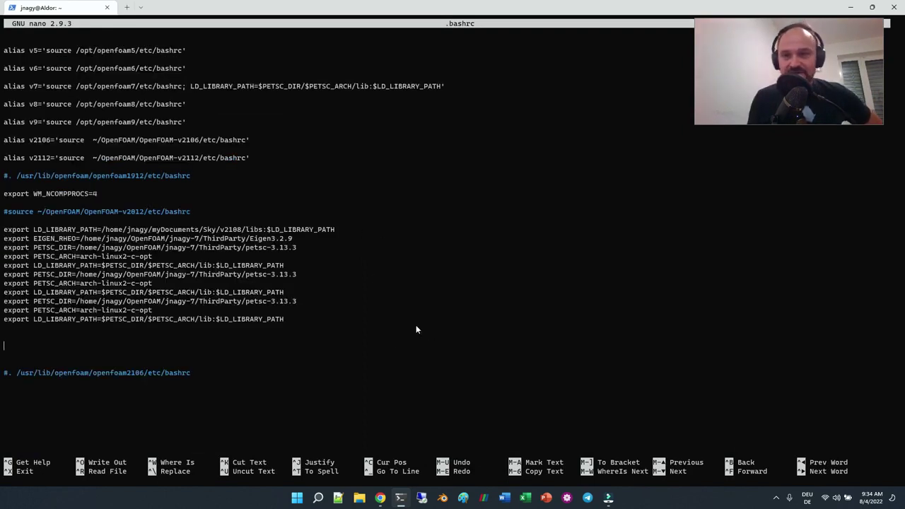
key(ctrl+v)
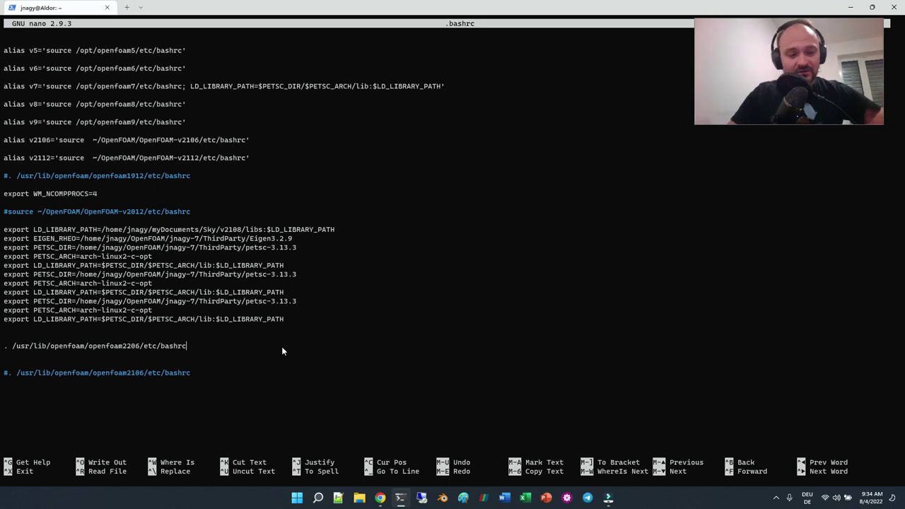
- Save the changes under the file name .bashrc and exit nano
key(ctrl+o)
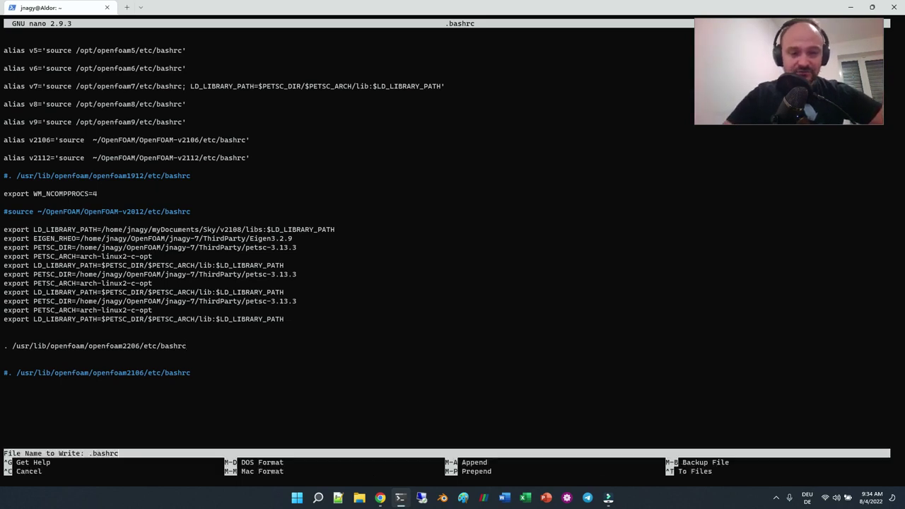
key(Return)
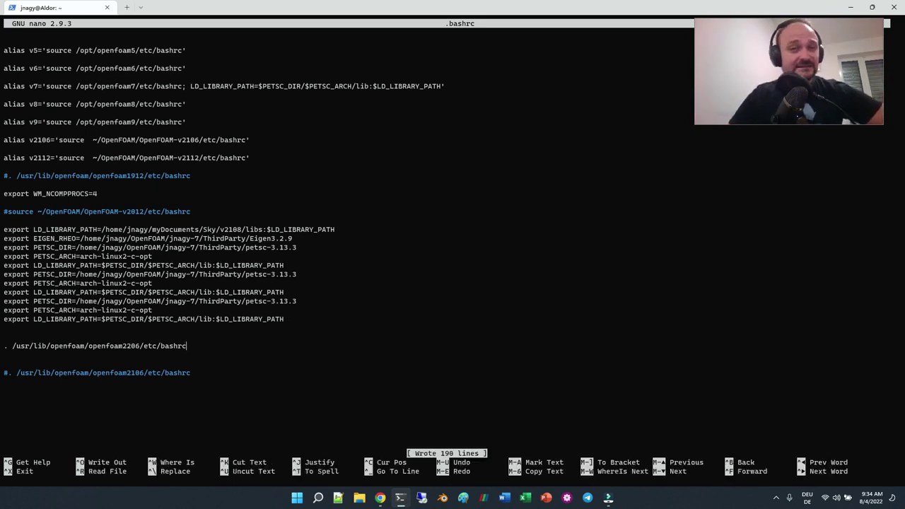
key(ctrl+x)
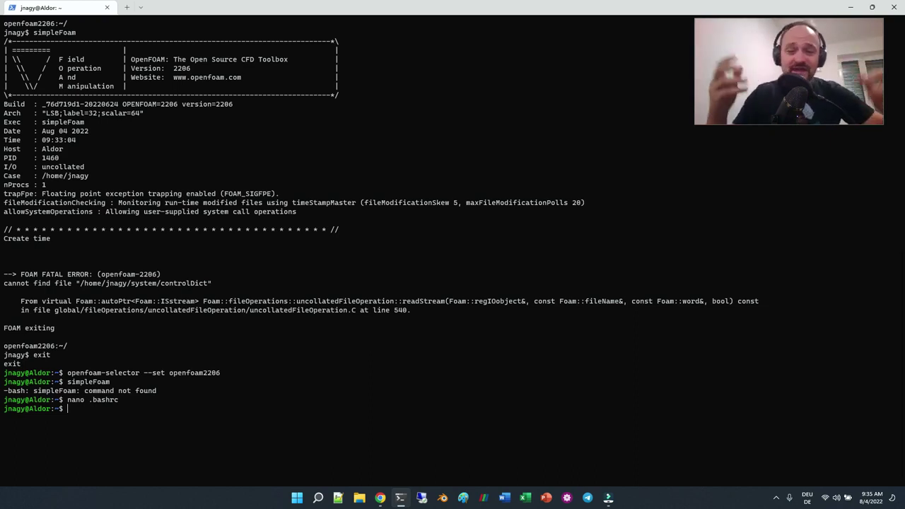
- Open the current Ubuntu home directory in Windows File Explorer with explorer.exe
text(expl)
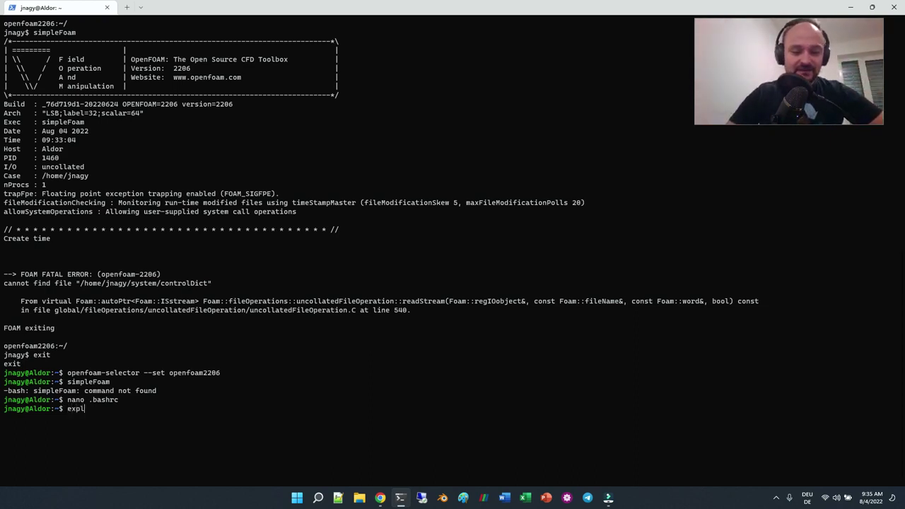
text(orer.exe )
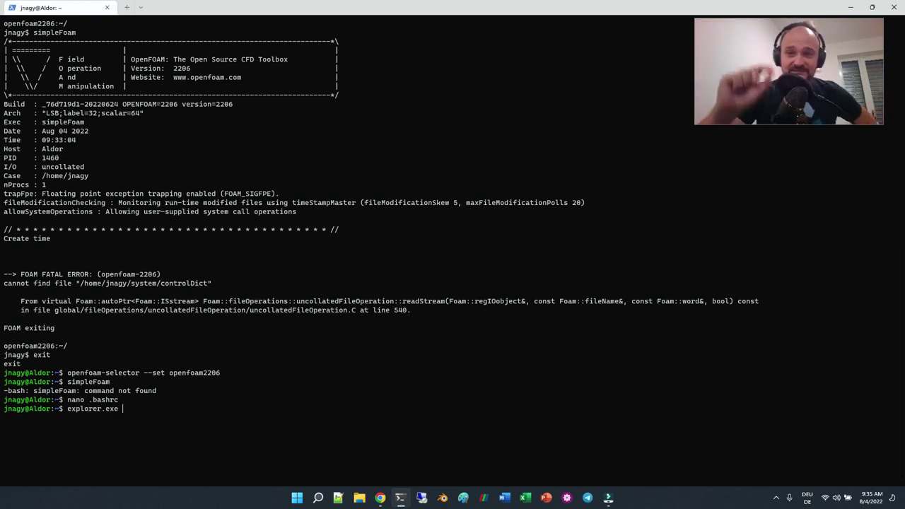
text(.)
key(Return)
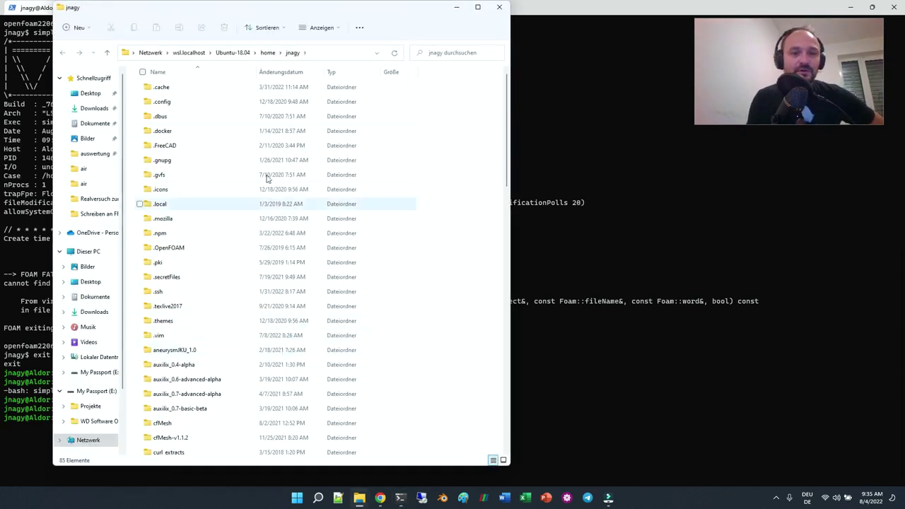
- Open .bashrc from the home folder in Notepad++ and find the openfoam2206 source line near the end of the file
scroll(182, 250, down, 1)
scroll(181, 250, down, 12)
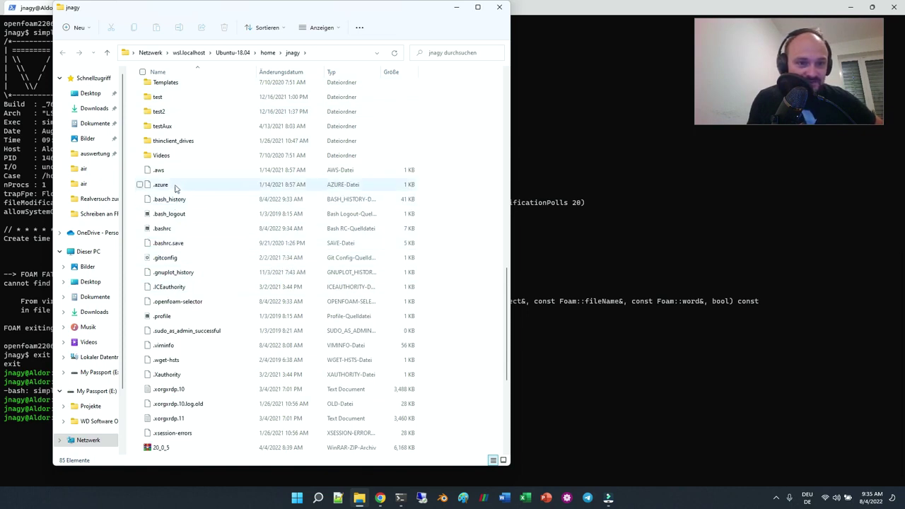
click(174, 232)
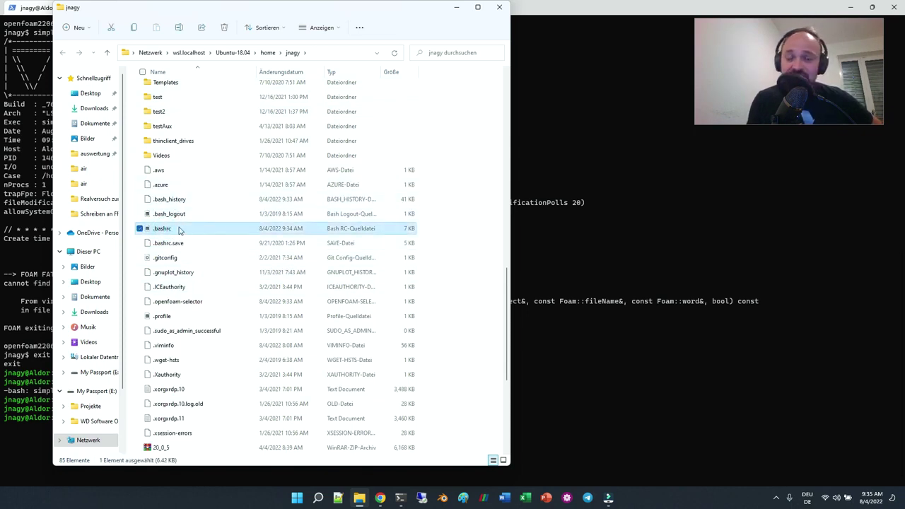
click(338, 498)
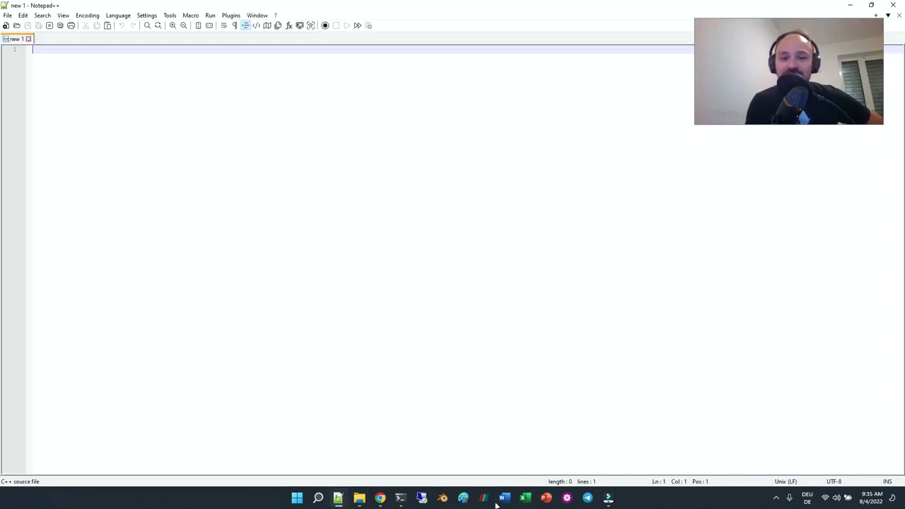
click(359, 498)
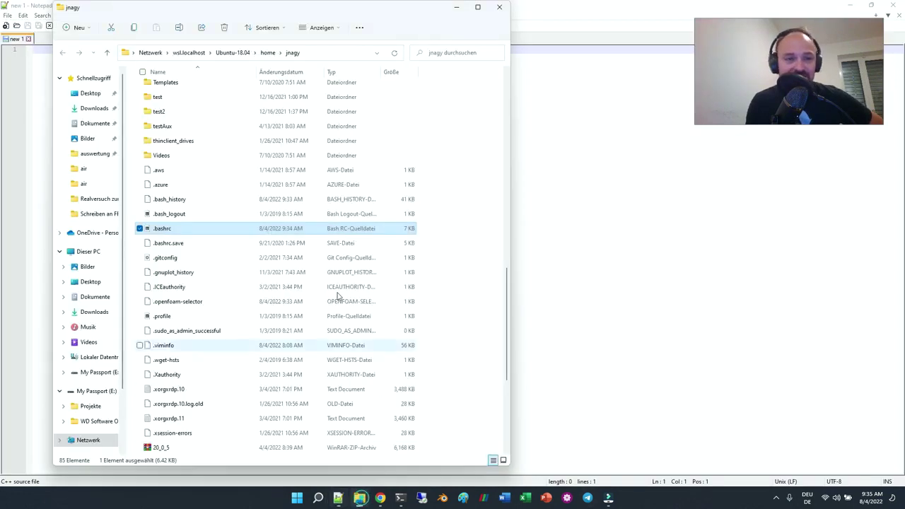
double_click(167, 232)
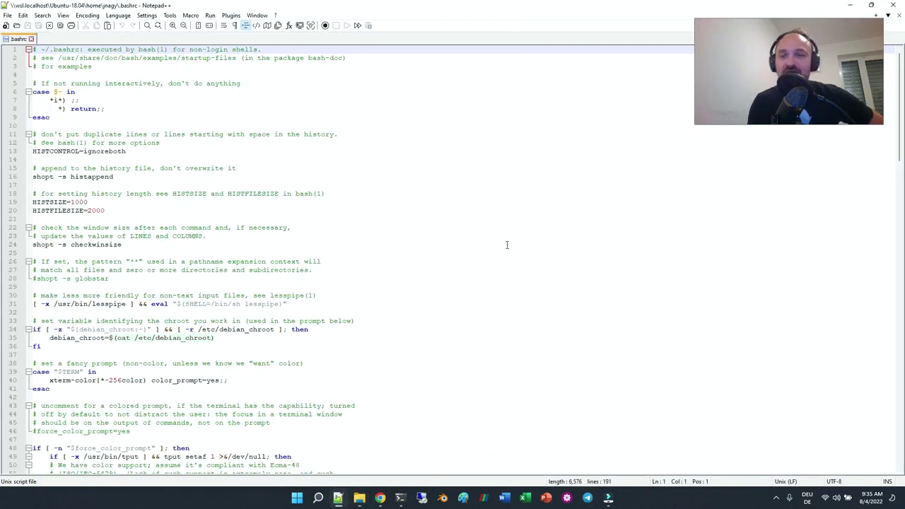
scroll(367, 247, down, 20)
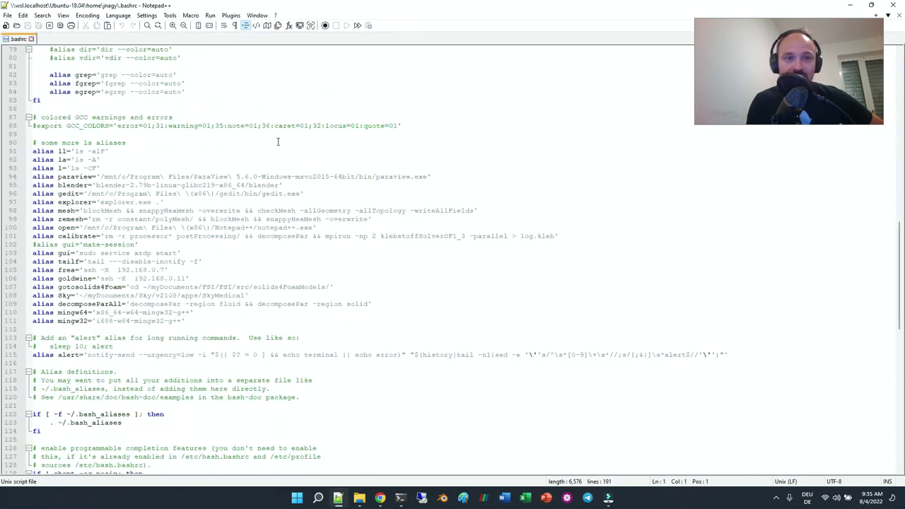
scroll(229, 304, down, 8)
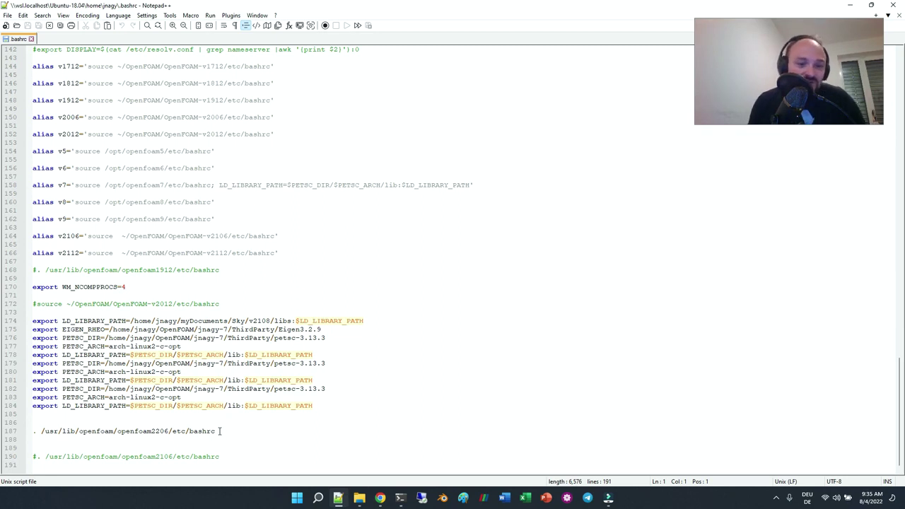
- Delete the openfoam2206 source line, paste . /usr/lib/openfoam/openfoam2206/etc/bashrc in its place, then save and close .bashrc
drag(218, 431, 34, 432)
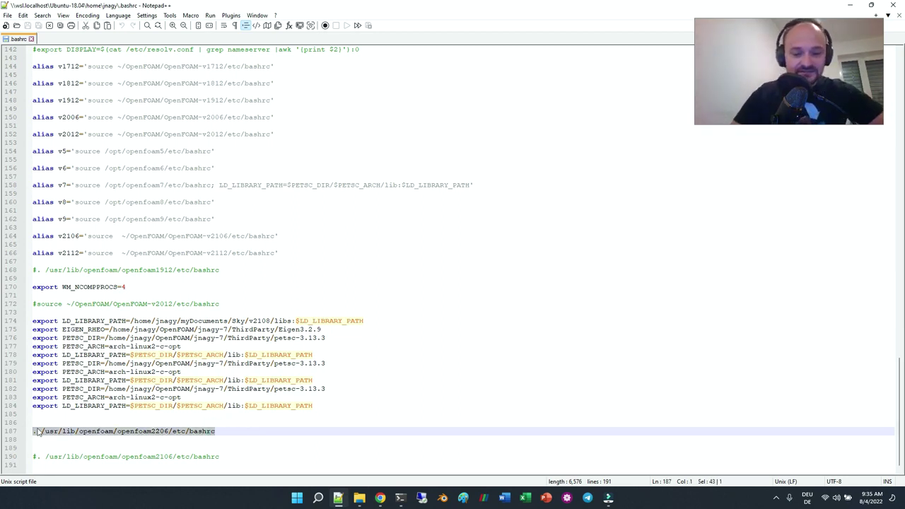
key(Delete)
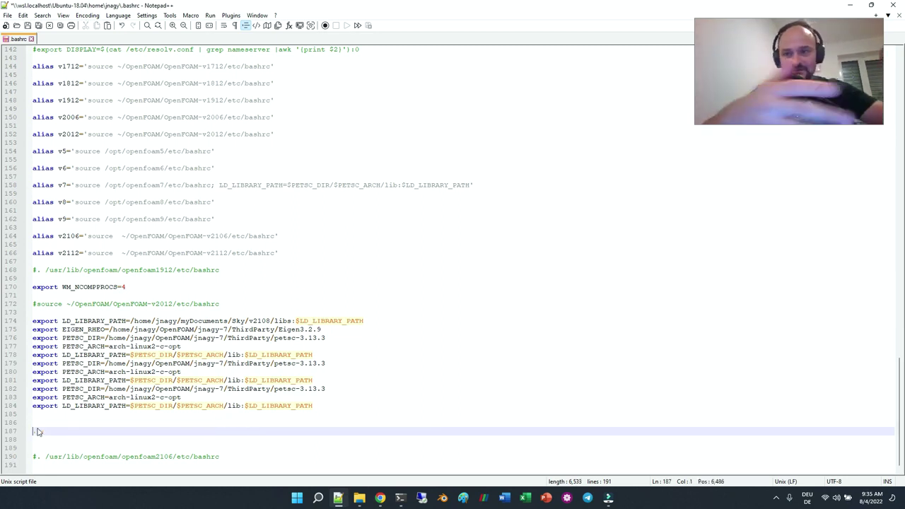
key(ctrl+v)
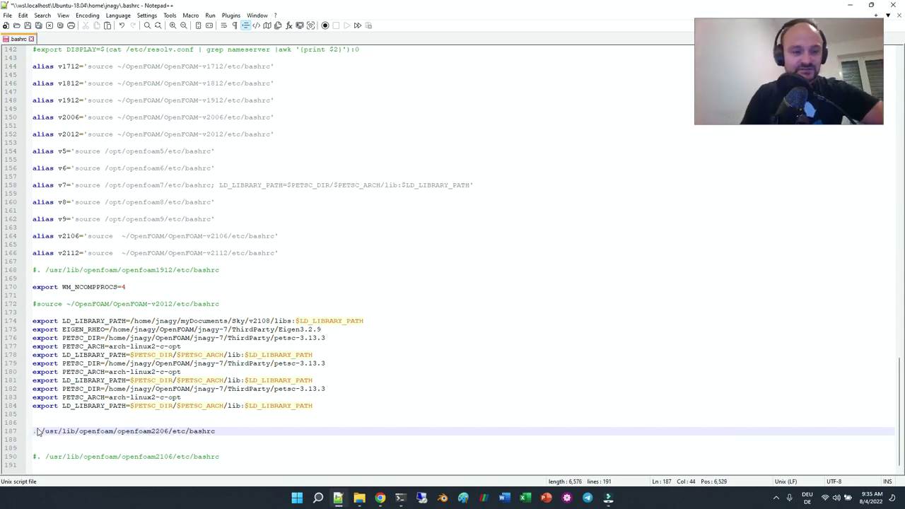
key(ctrl+s)
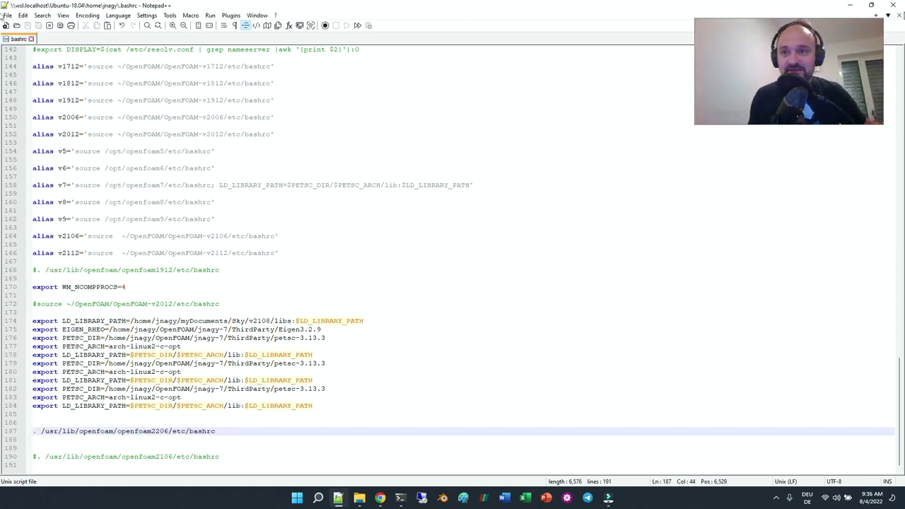
click(892, 5)
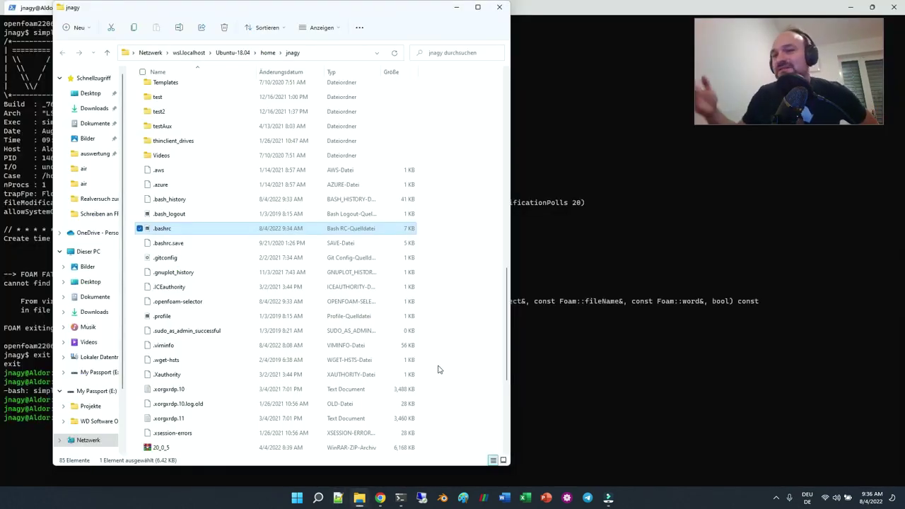
- Close File Explorer and the old terminal, and open a new maximized terminal window
click(504, 9)
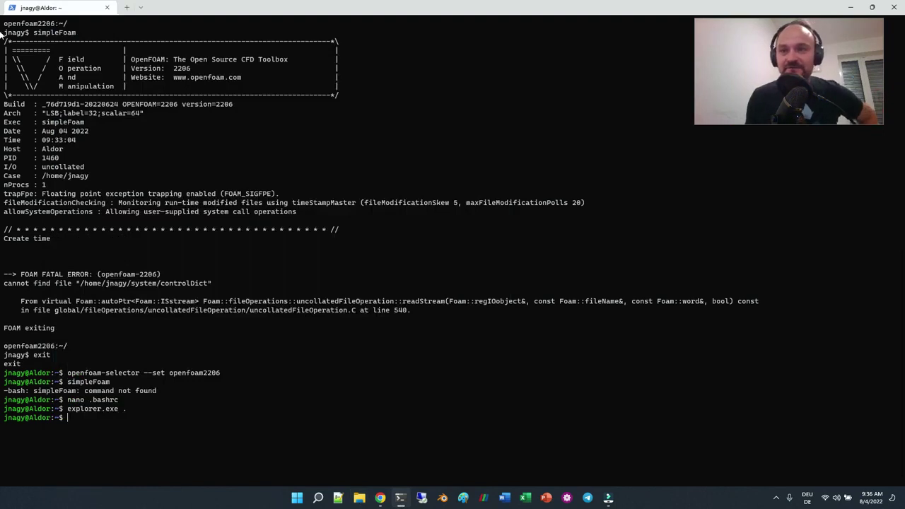
click(896, 6)
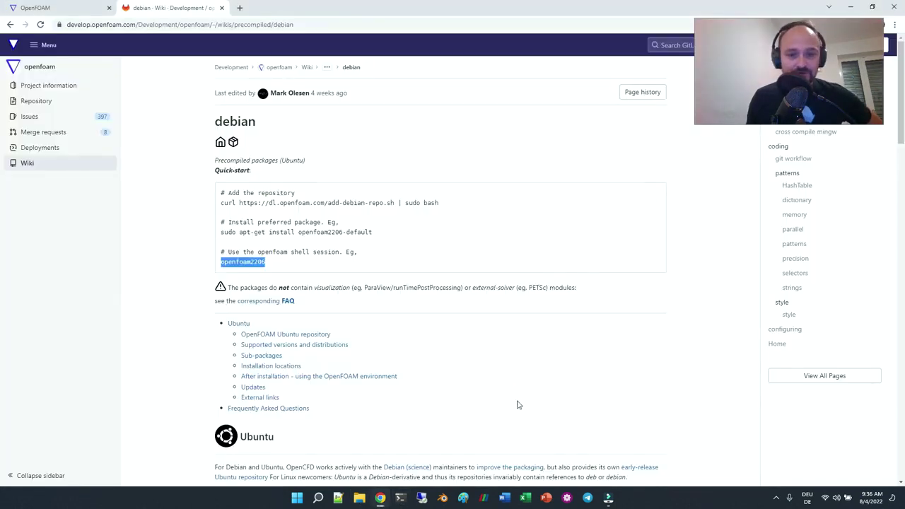
click(403, 498)
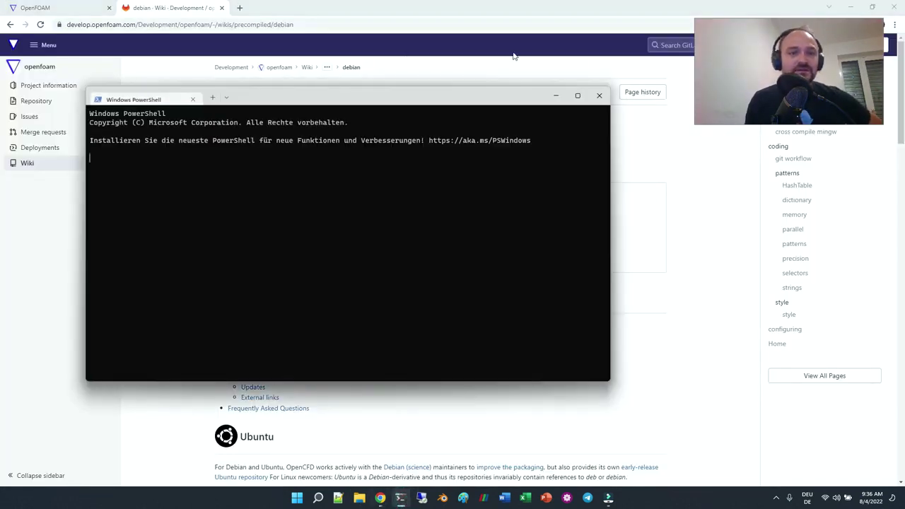
click(577, 96)
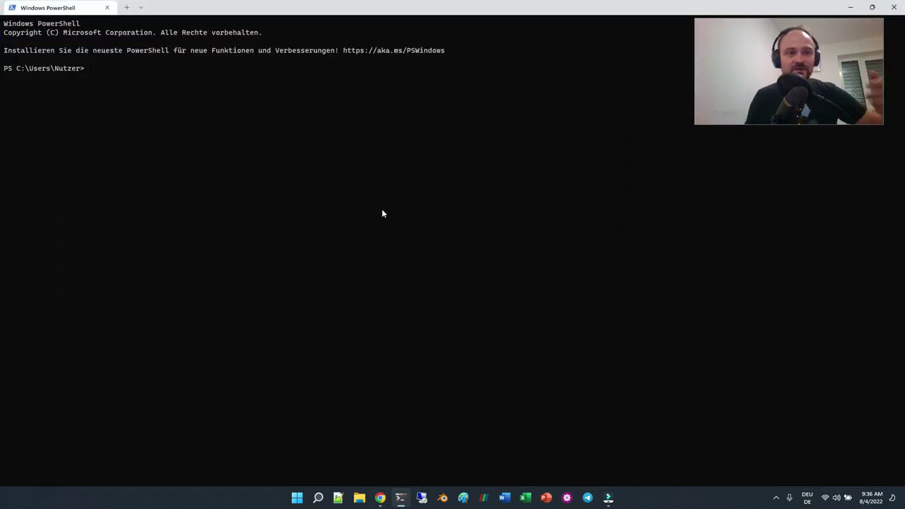
- Start WSL with wsl and change to the Linux home directory with cd
text(wsl)
key(Return)
text(cd)
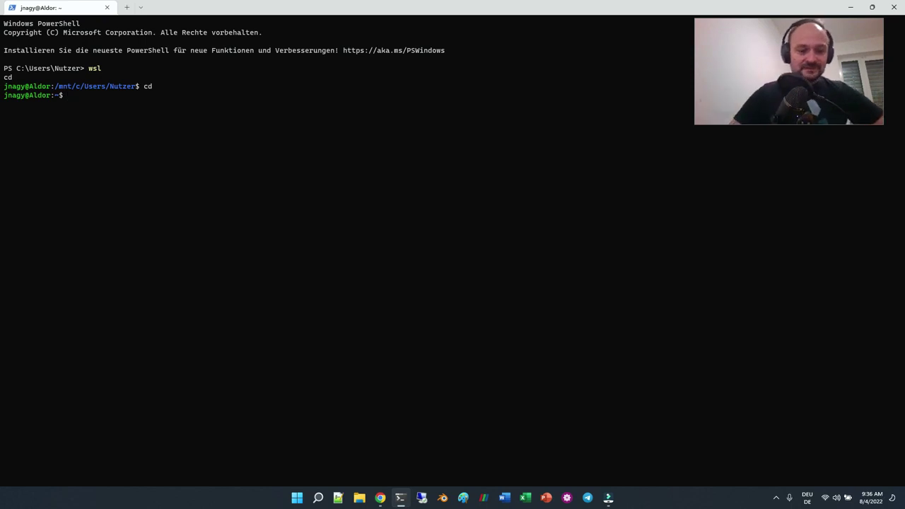
- Run simpleFoam in the new terminal and check the OpenFOAM version in its header
text(simple)
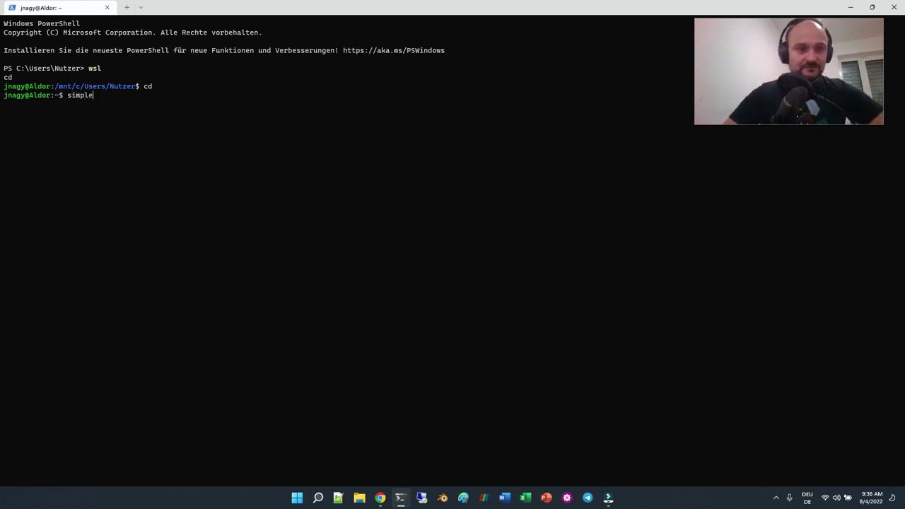
text(Foam)
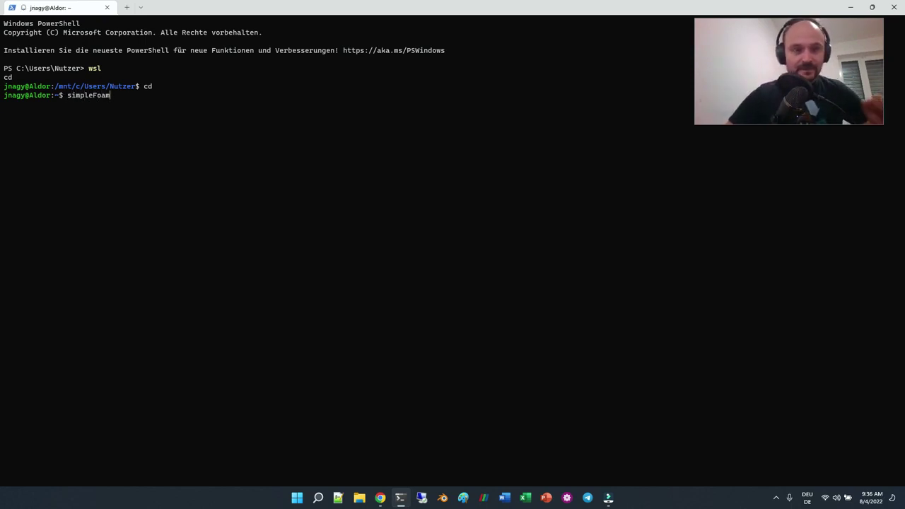
key(Return)
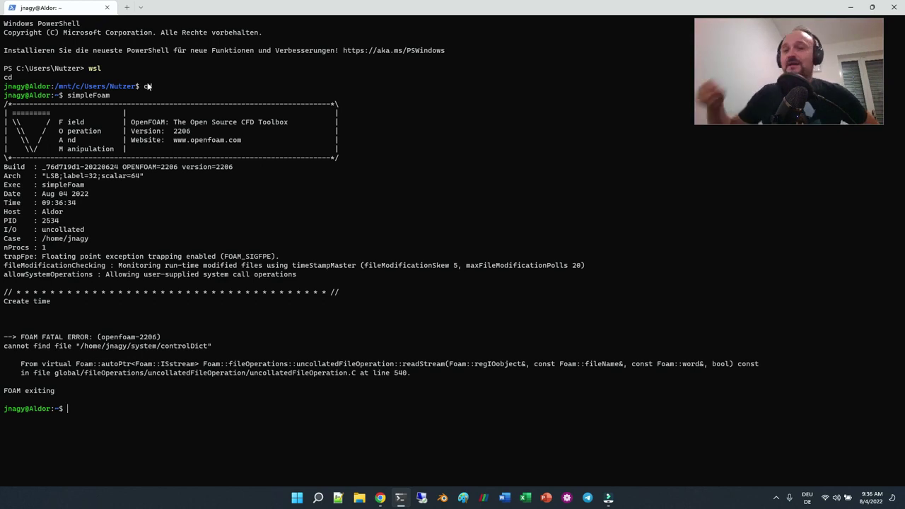
double_click(181, 132)
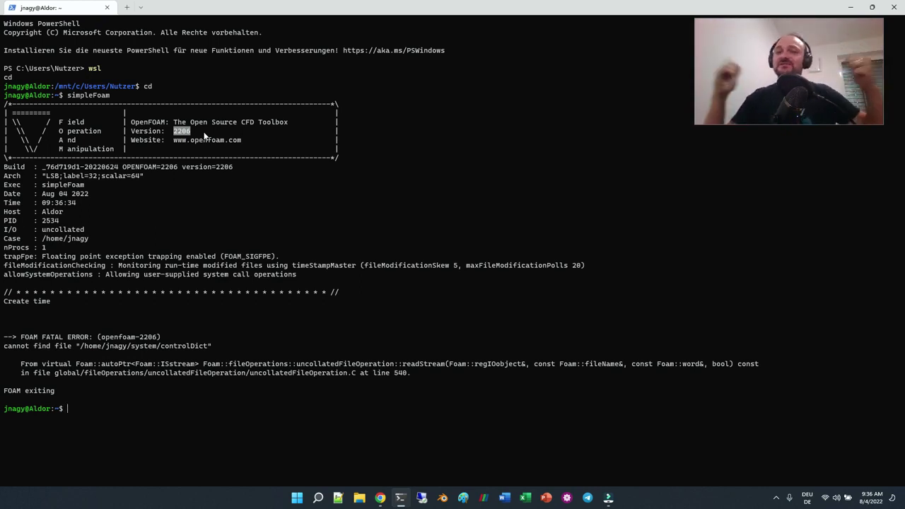
- Switch to the browser, return to the precompiled wiki page and examine the installation locations of the openfoam2206 package
click(380, 498)
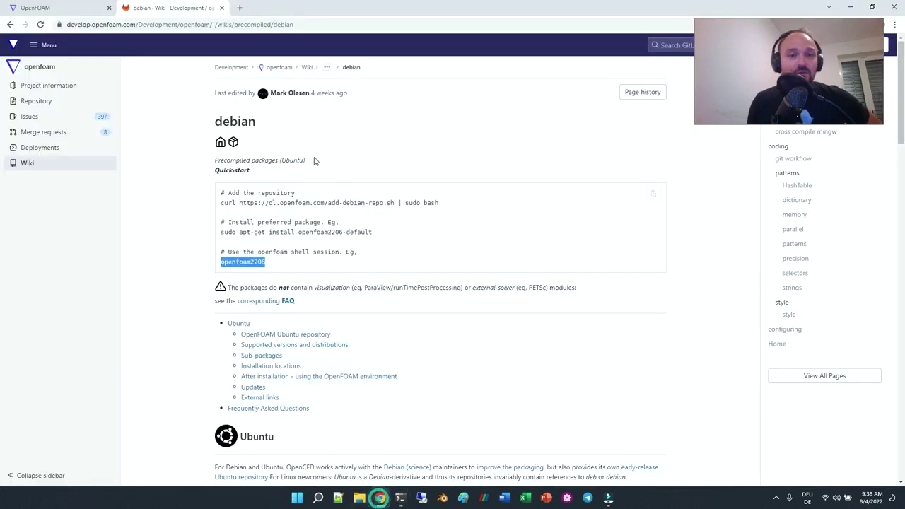
scroll(407, 244, down, 9)
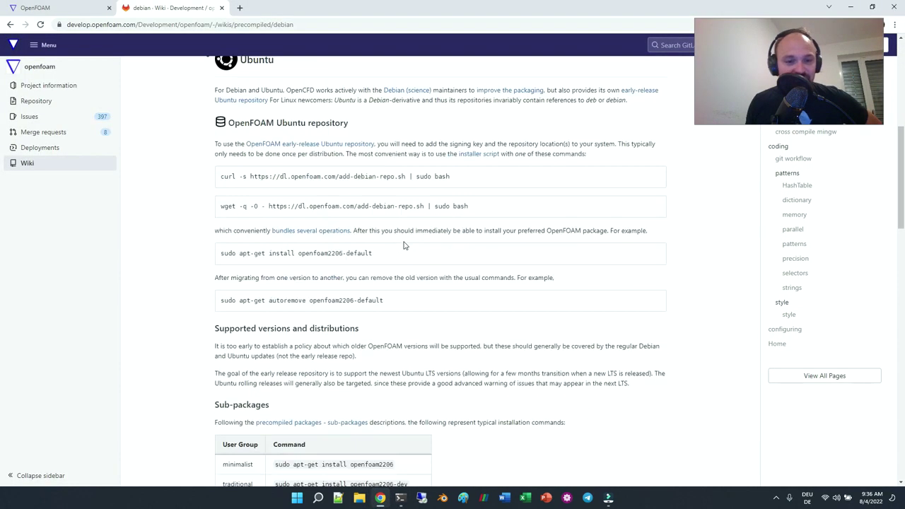
scroll(365, 271, down, 4)
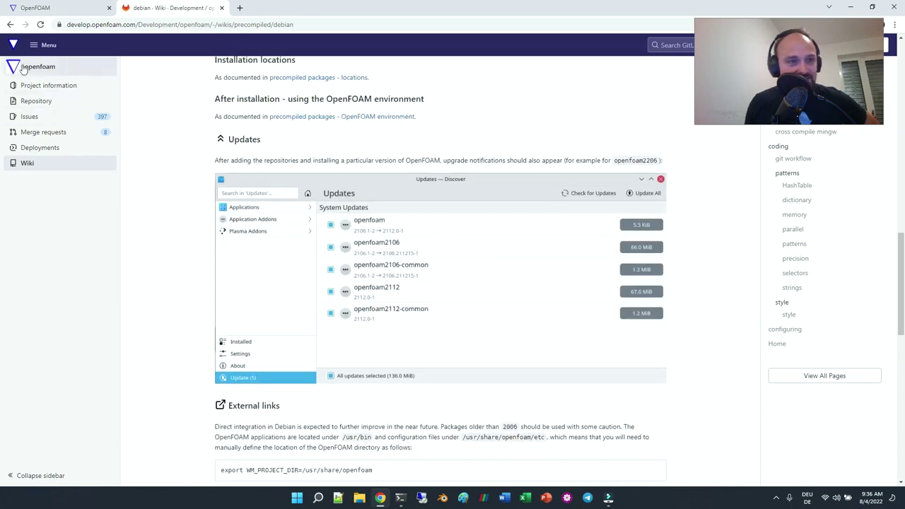
click(10, 24)
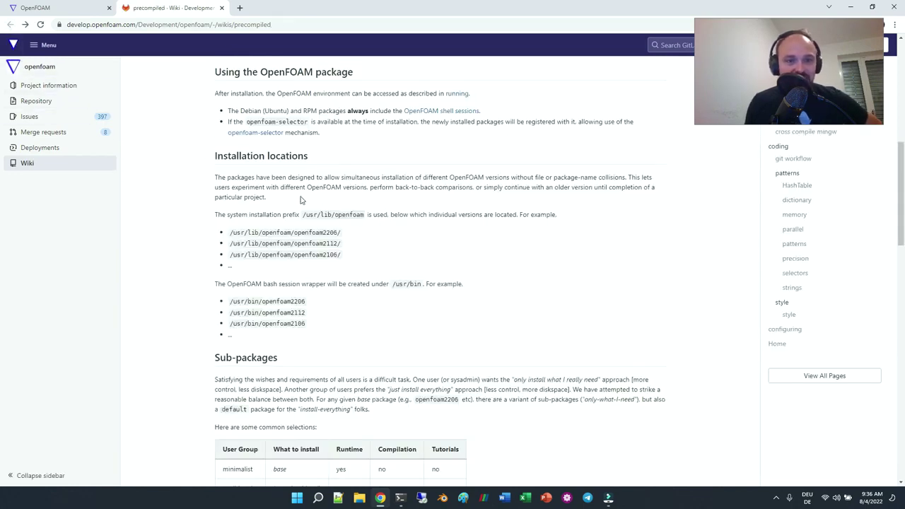
scroll(289, 154, up, 2)
scroll(289, 154, up, 4)
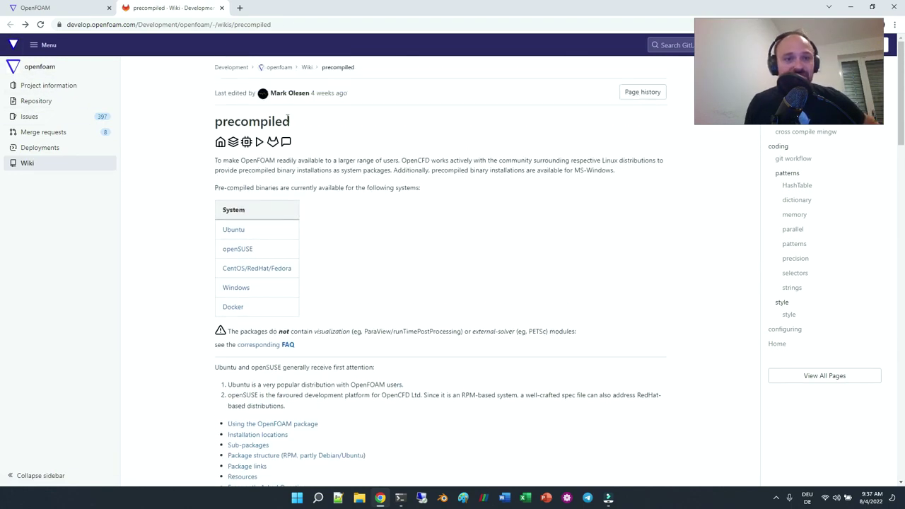
scroll(291, 188, down, 8)
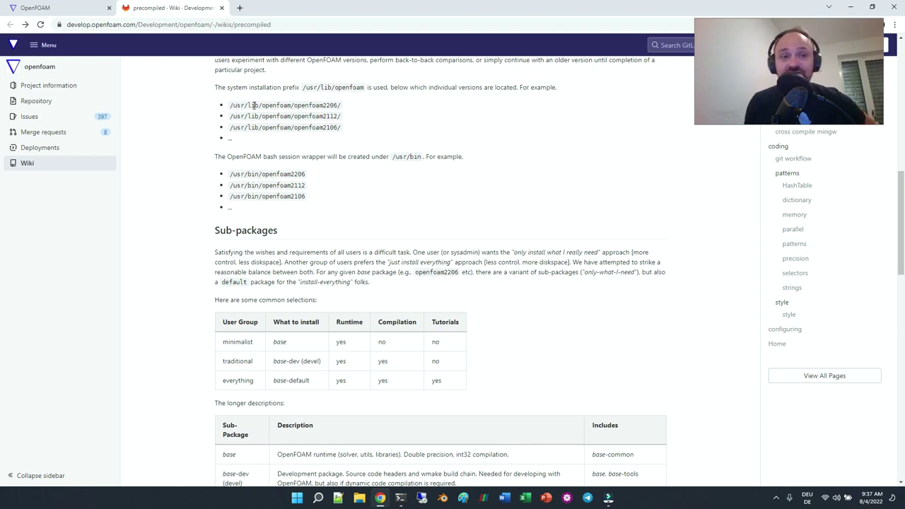
double_click(315, 105)
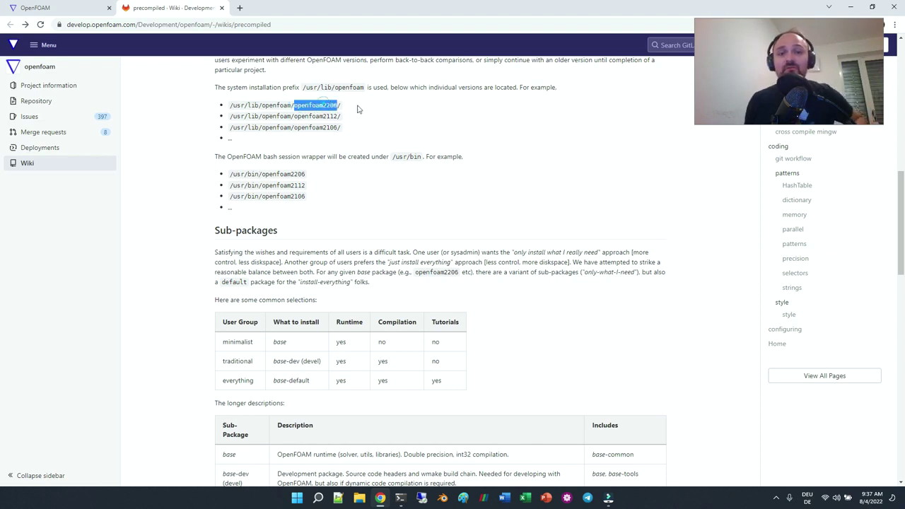
- Switch to the terminal, list /usr/lib/openfoam/openfoam2206/ with ls and examine its contents, especially the tutorials folder
key(alt+Tab)
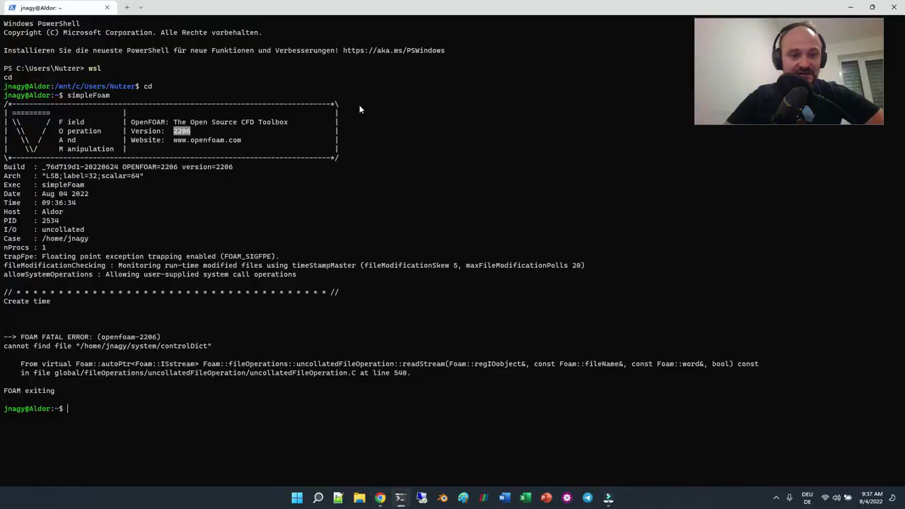
text(ls /usr/)
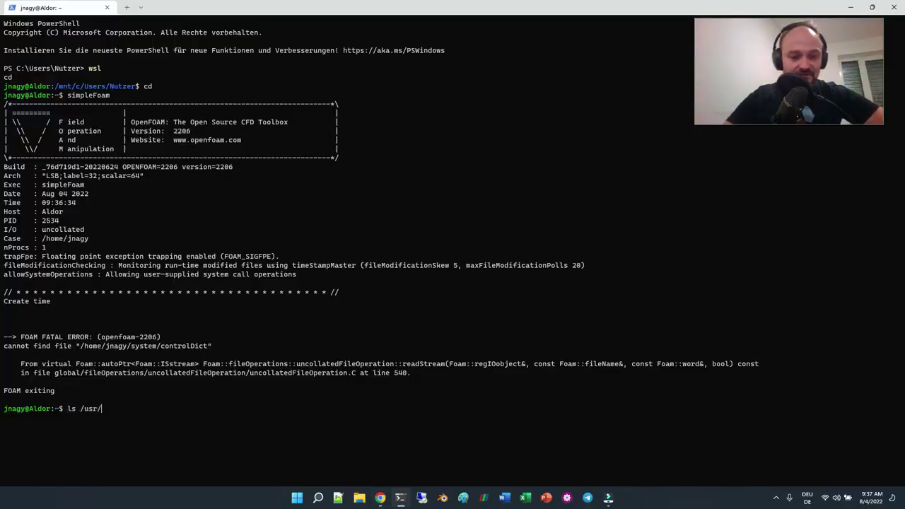
text(libo)
key(BackSpace)
text(/)
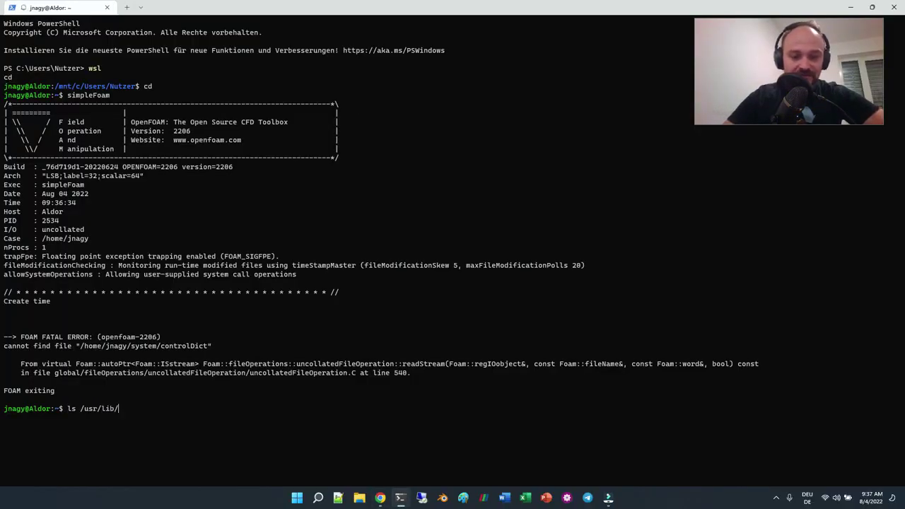
text(openf)
key(Tab)
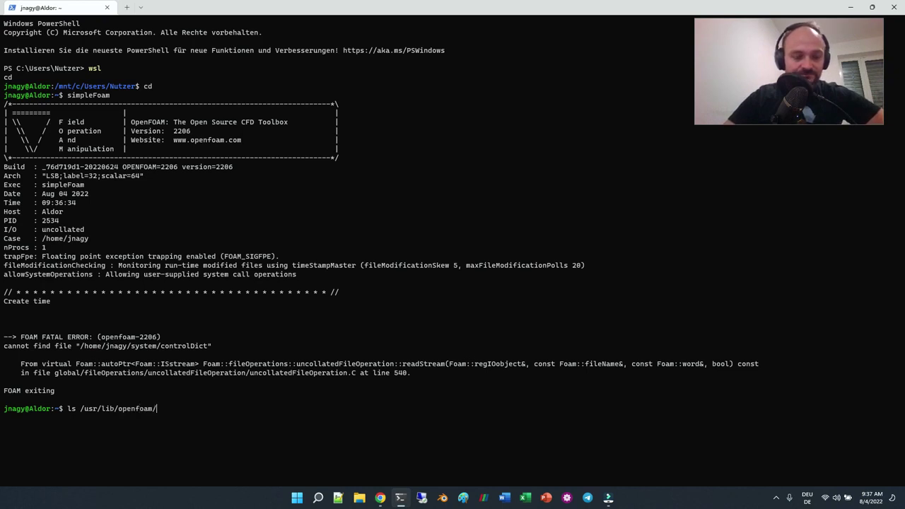
key(Tab)
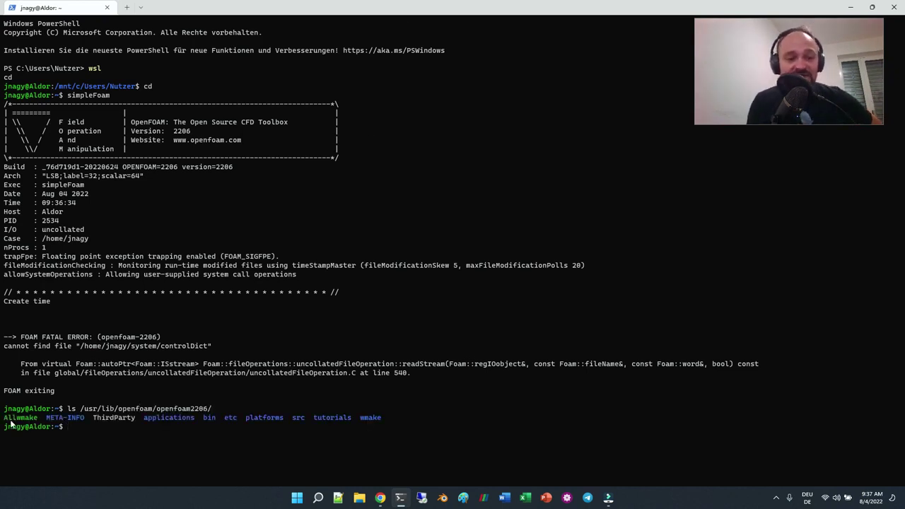
drag(3, 417, 384, 417)
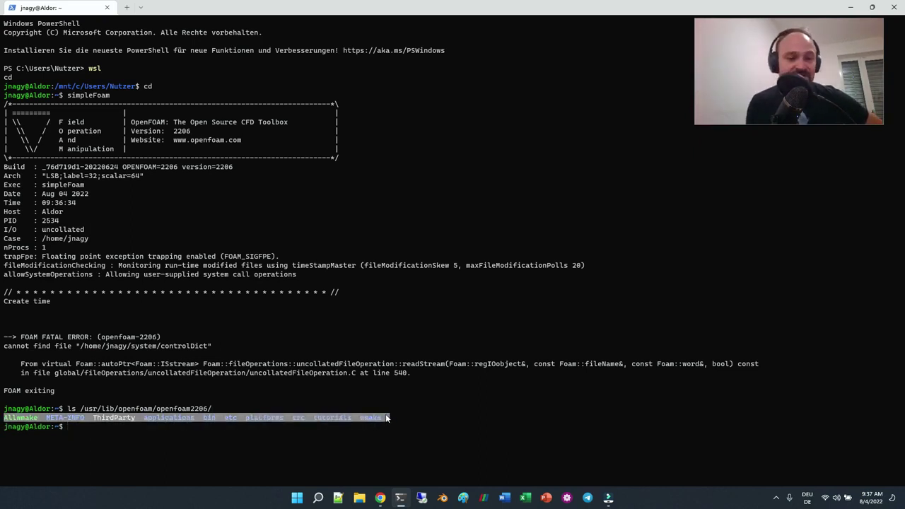
double_click(330, 418)
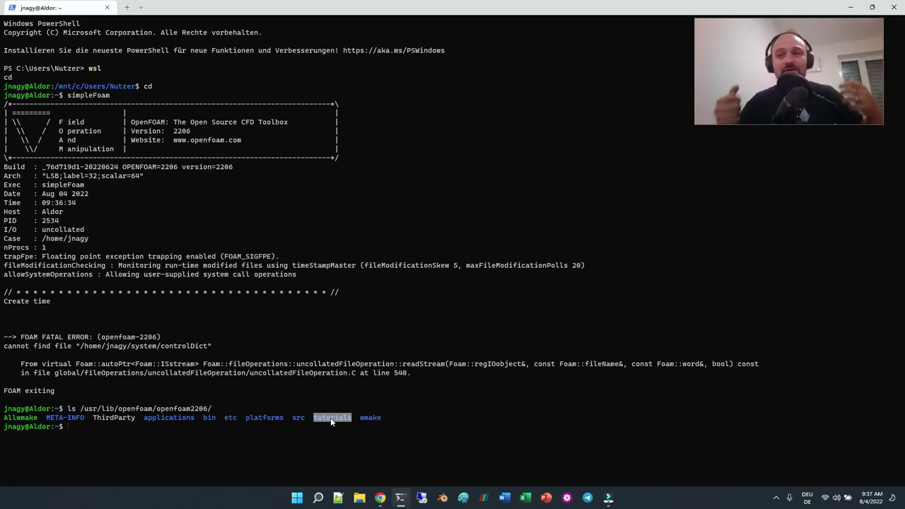
- Copy the pitzDaily case recursively from /usr/lib/openfoam/openfoam2206/tutorials/incompressible/simpleFoam/ into the current home directory with cp -r
text(cp -)
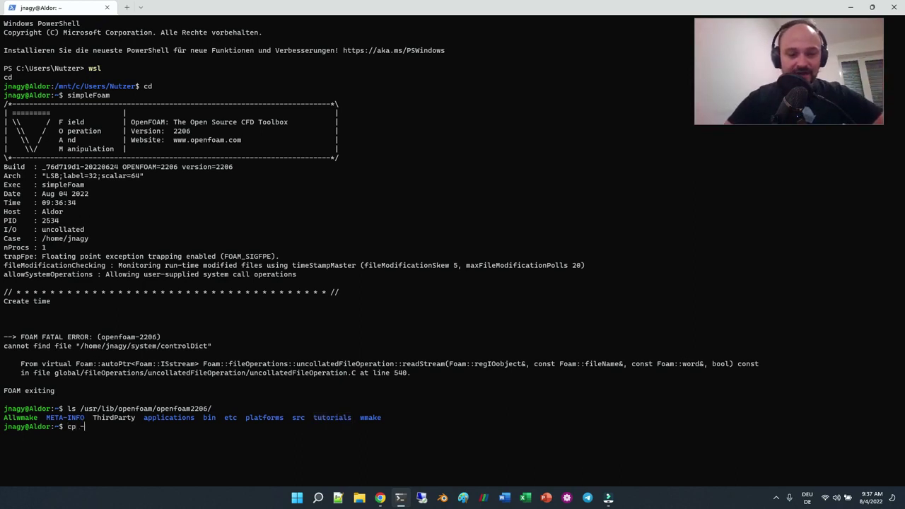
text(r /usr/)
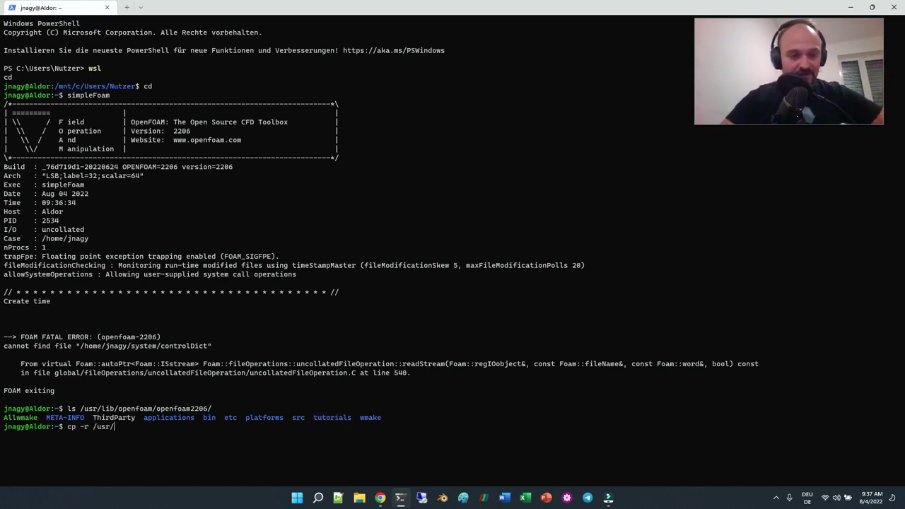
text(l)
text(lib)
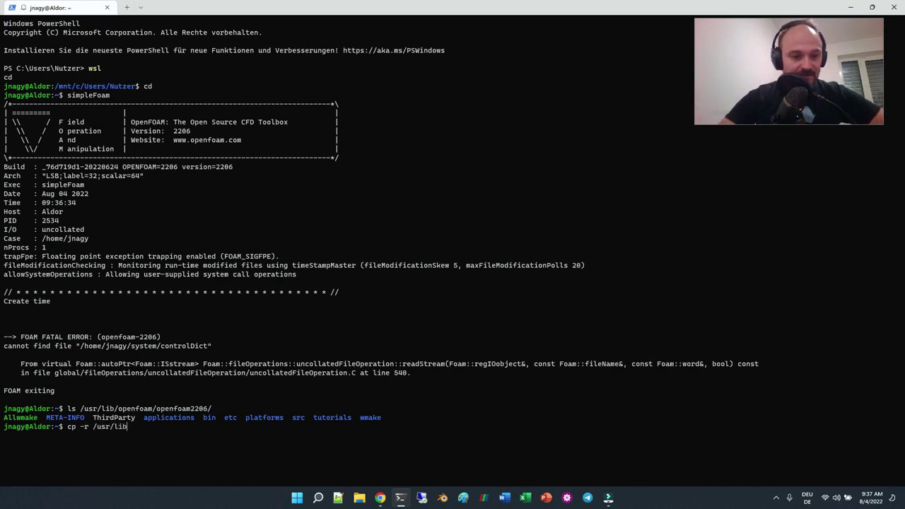
text(/open)
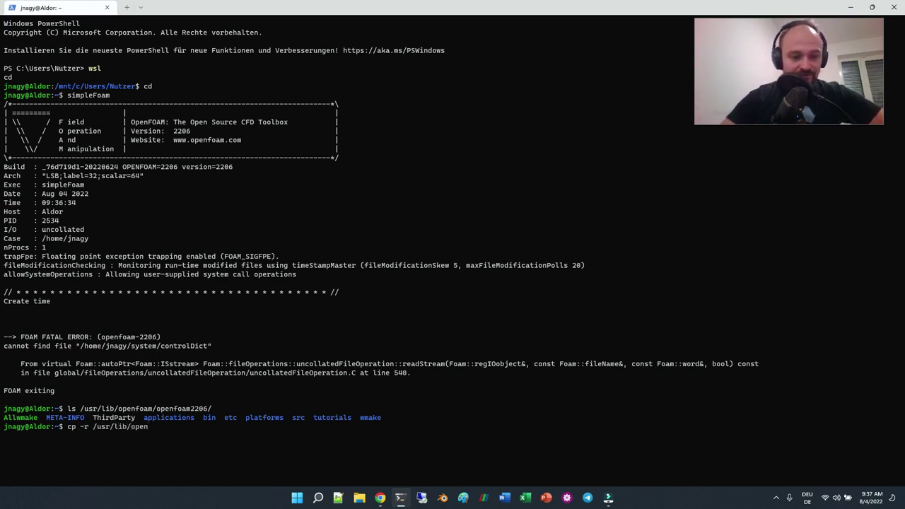
key(Tab)
key(Tab)
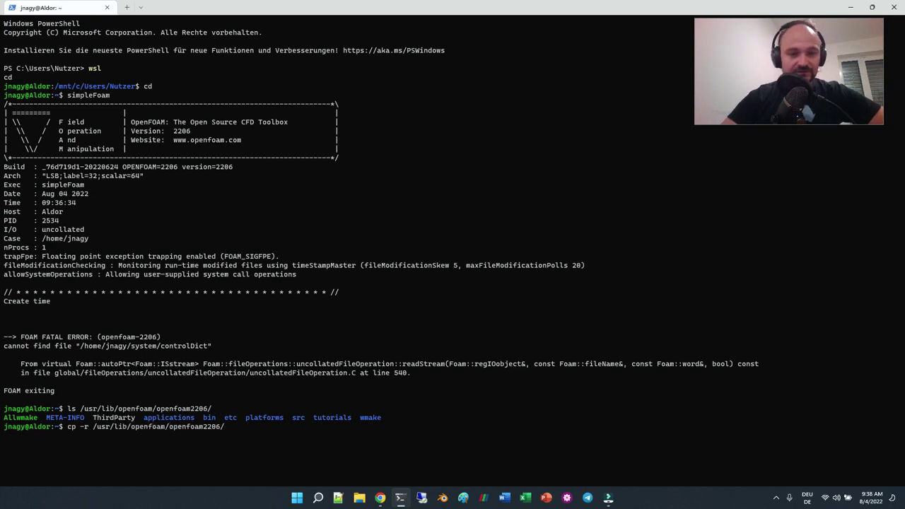
text(t)
key(Tab)
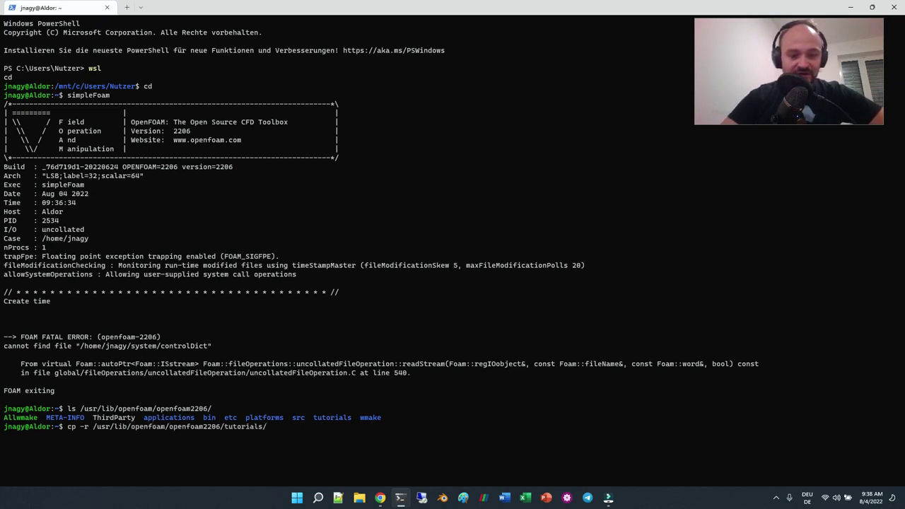
text(in)
key(Tab)
text(si)
key(Tab)
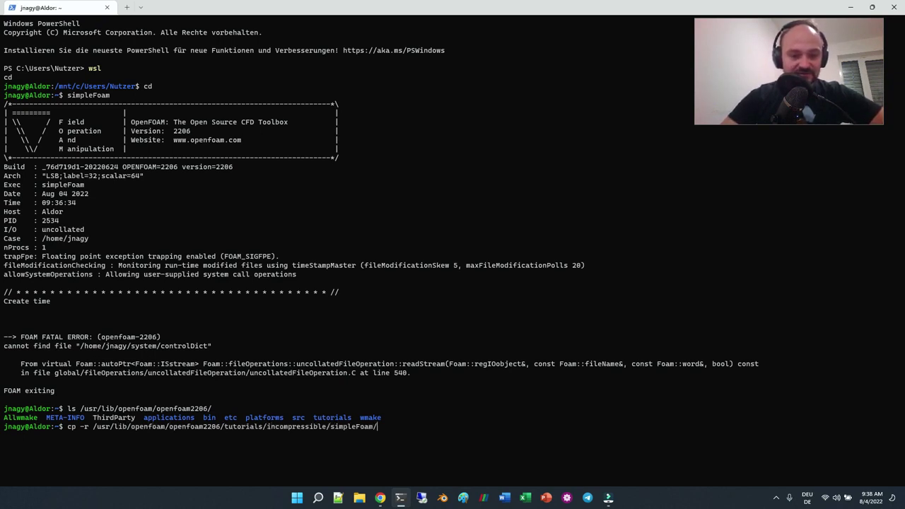
text(R)
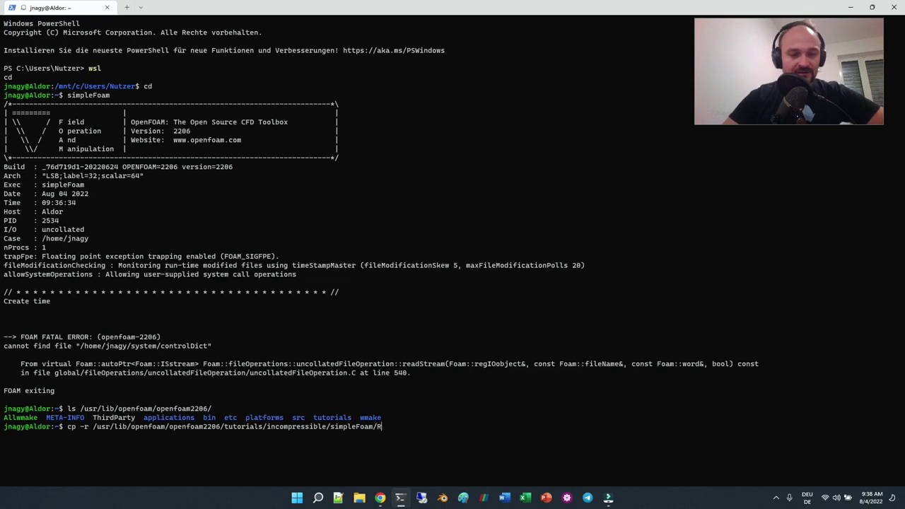
key(BackSpace)
key(Tab)
key(Tab)
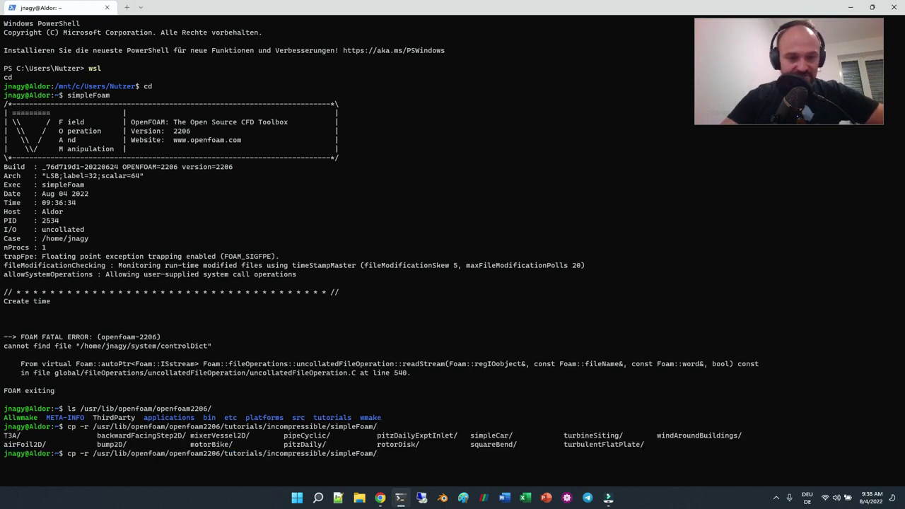
text(pi)
key(Tab)
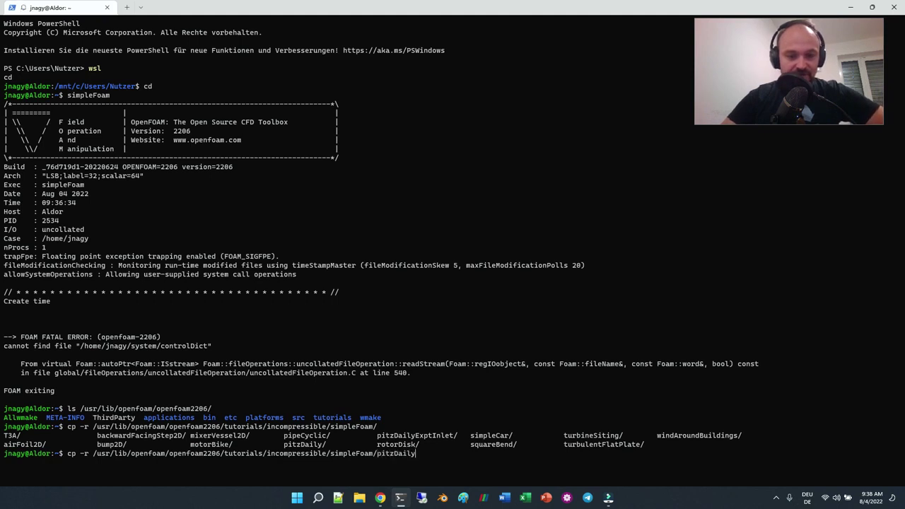
text(.)
key(Return)
- Change into the copied pitzDaily directory and list its contents with ls
text(cd pi)
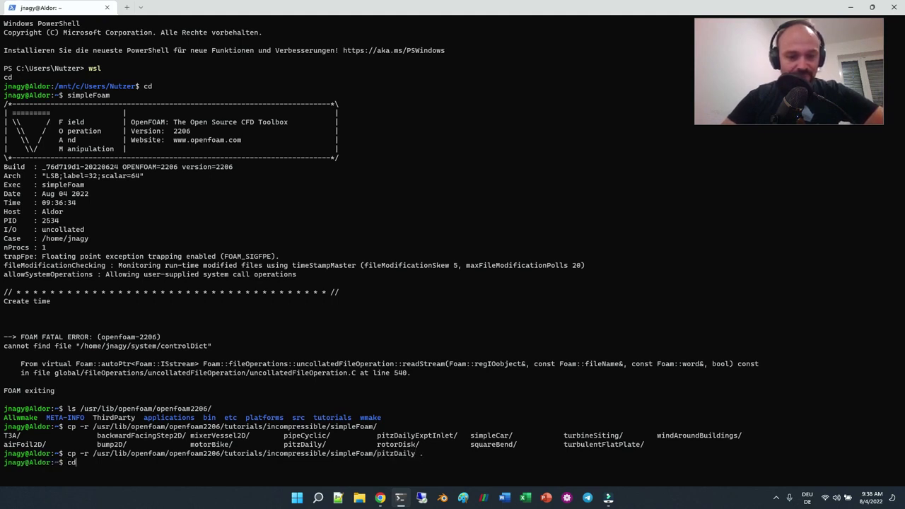
key(Tab)
key(Return)
text(ls)
key(Return)
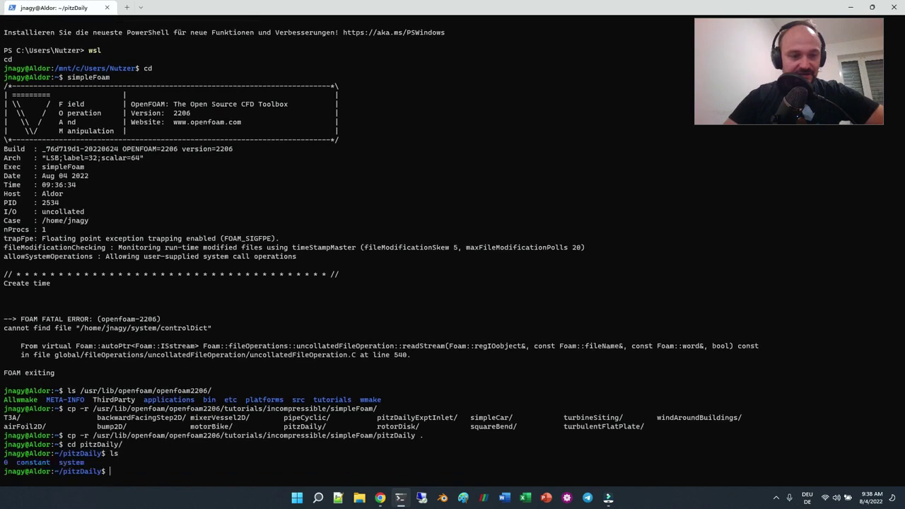
- Generate the mesh of the pitzDaily case with blockMesh
text(blockM)
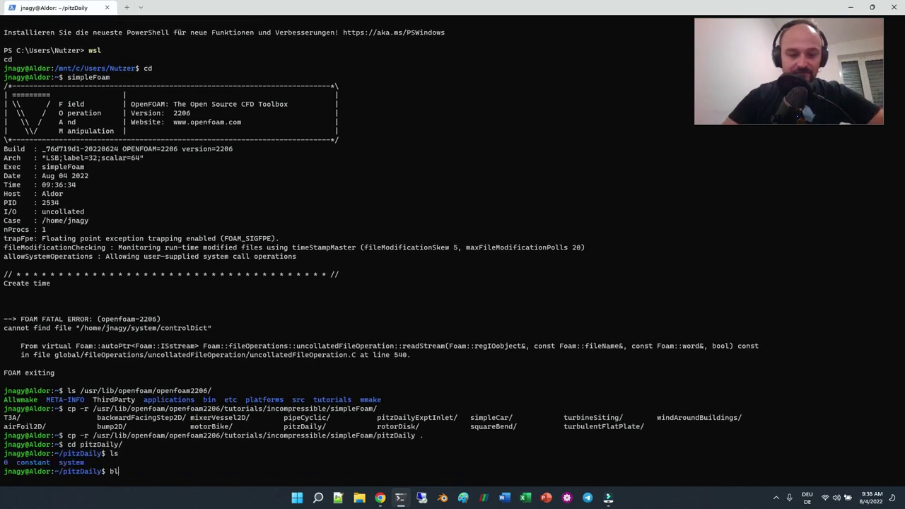
text(esh)
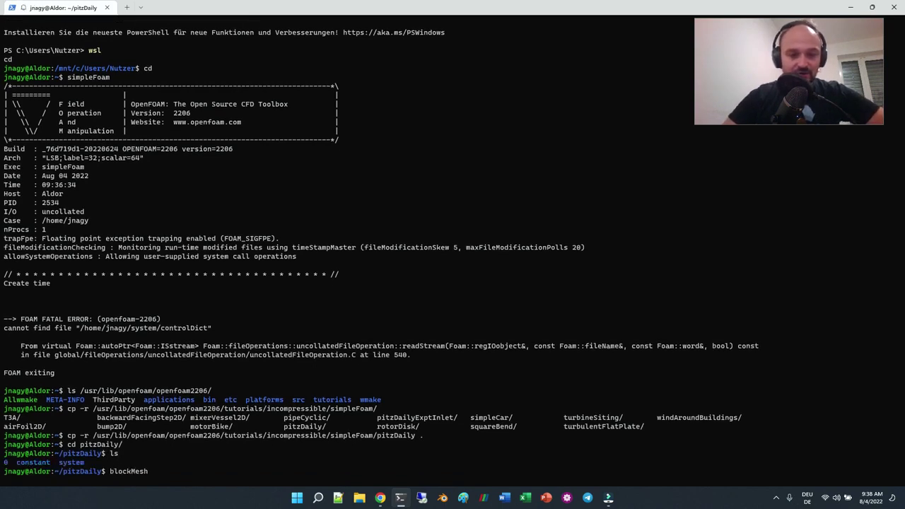
key(Return)
- Run the simpleFoam solver on the pitzDaily case and interrupt it once it has passed time 200
text(sim)
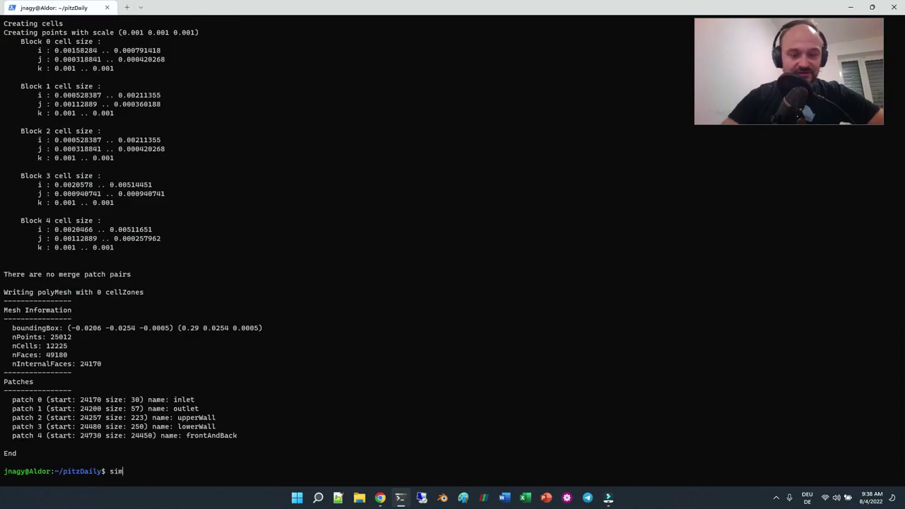
text(pleFoam)
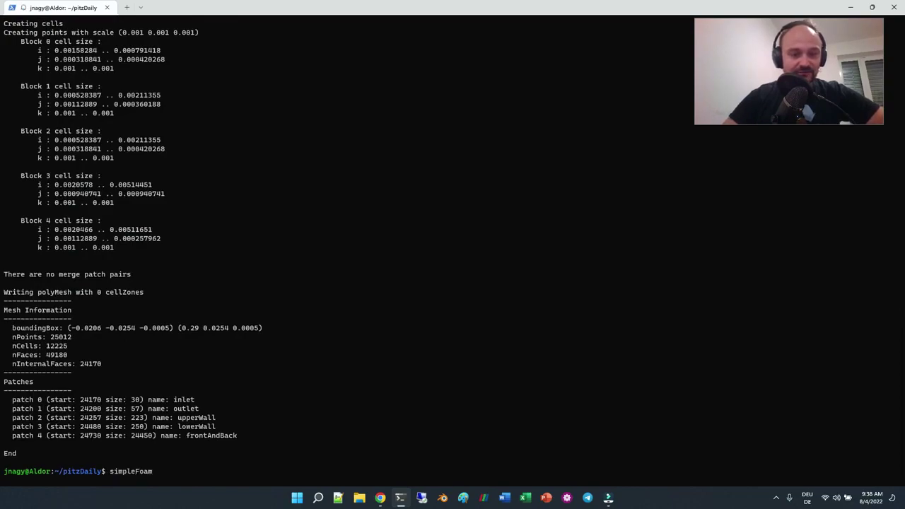
key(Return)
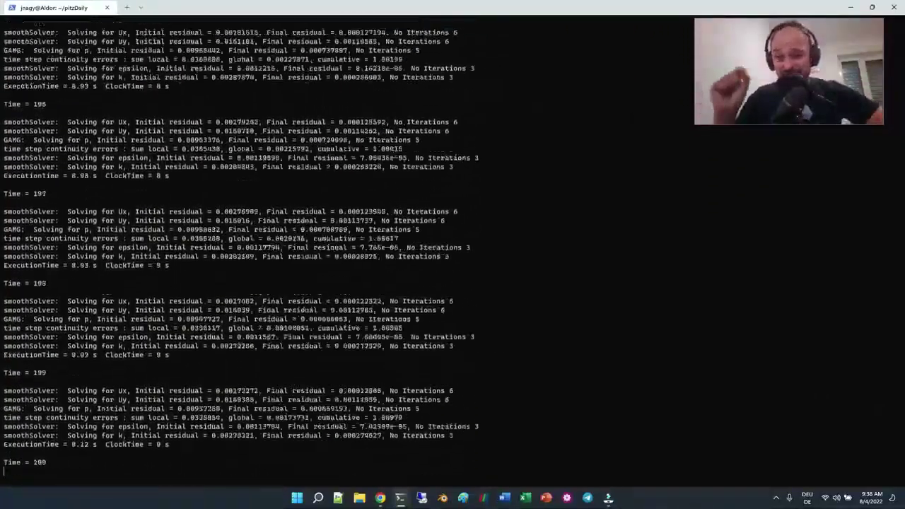
key(ctrl+c)
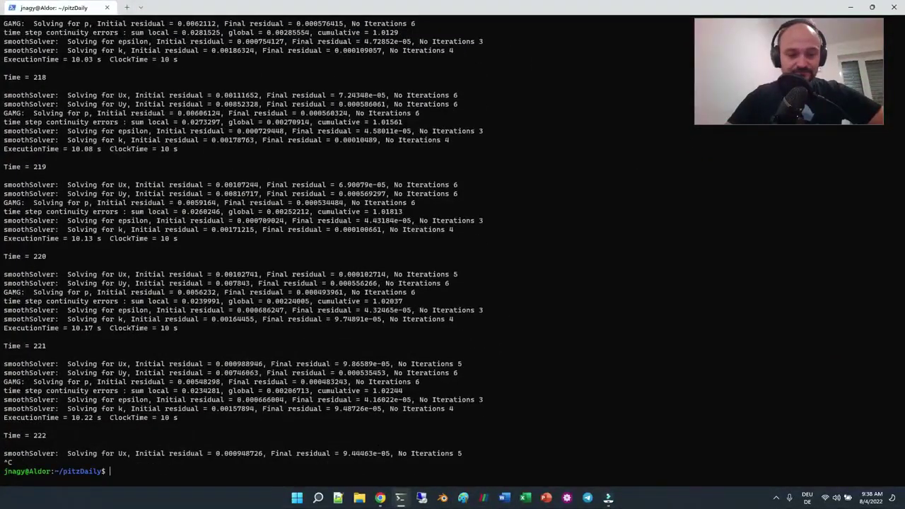
- List the case directory with ls and check for the written time directories
text(ls)
key(Return)
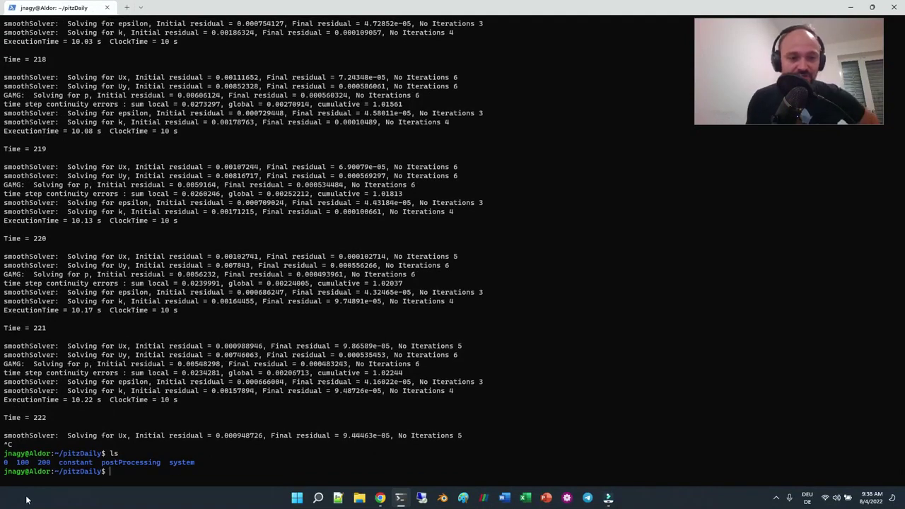
drag(17, 463, 54, 467)
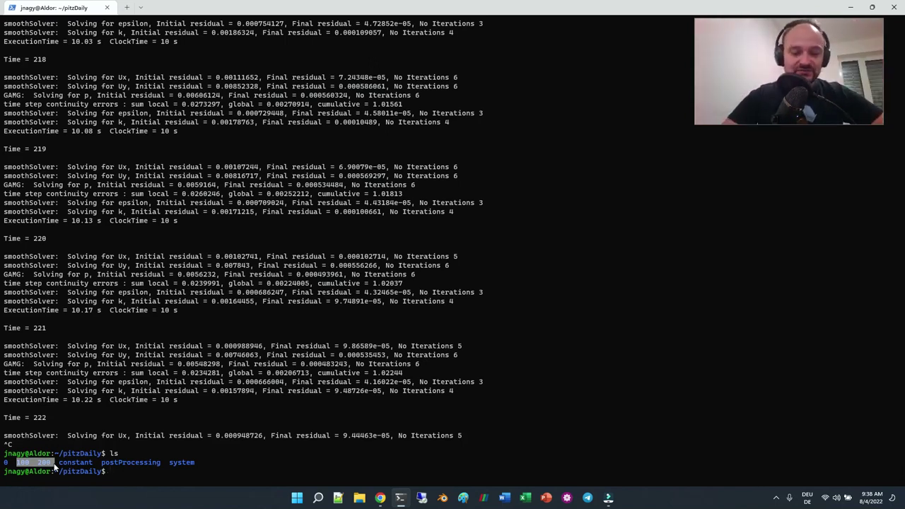
- Create an empty open.foam file in the case directory with touch
text(touch open.)
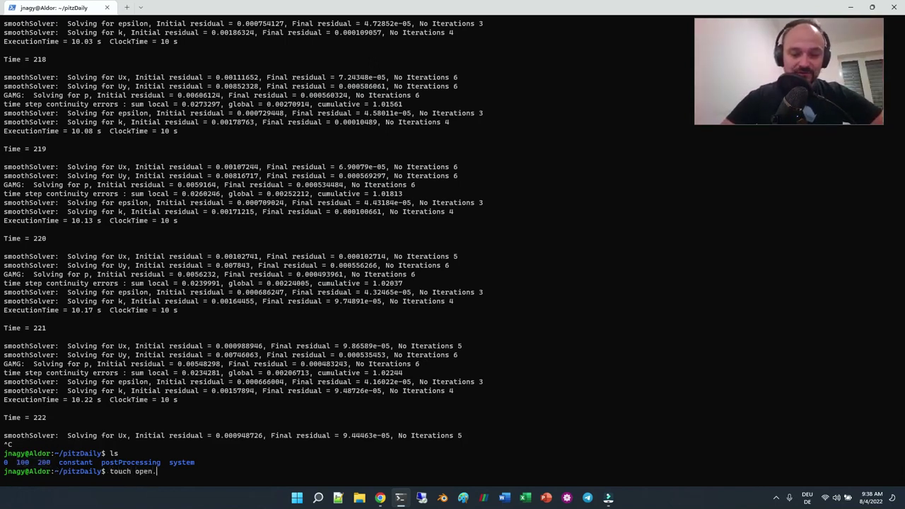
text(foam)
key(Return)
- Open the case directory in File Explorer with explorer.exe . and maximize the window
text(e)
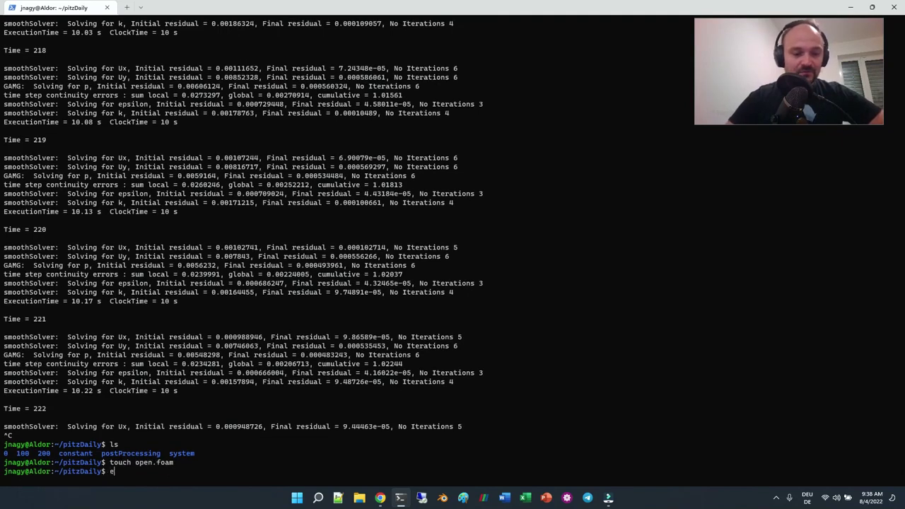
text(xplorer)
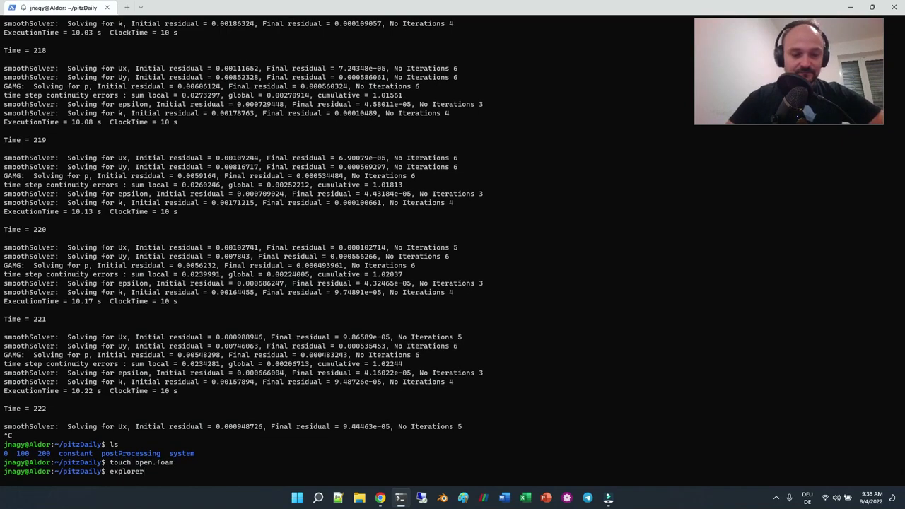
text(.exe .)
key(Return)
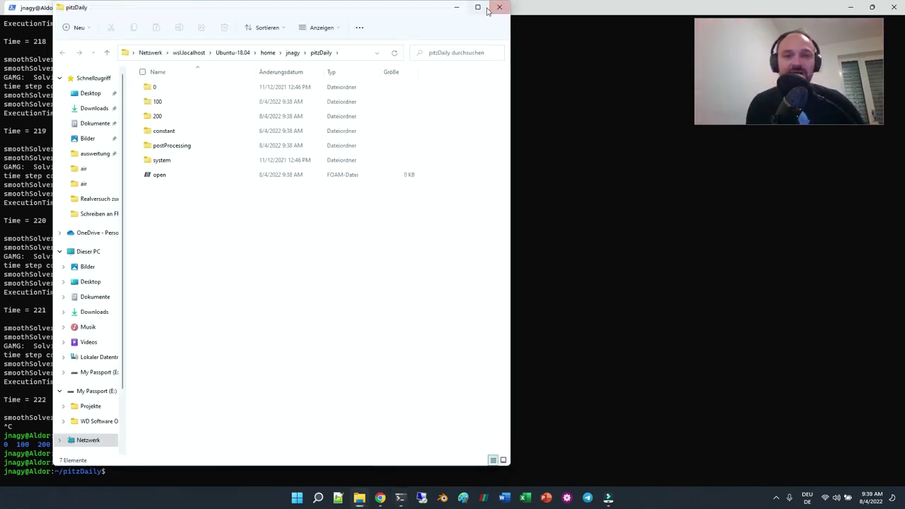
click(478, 7)
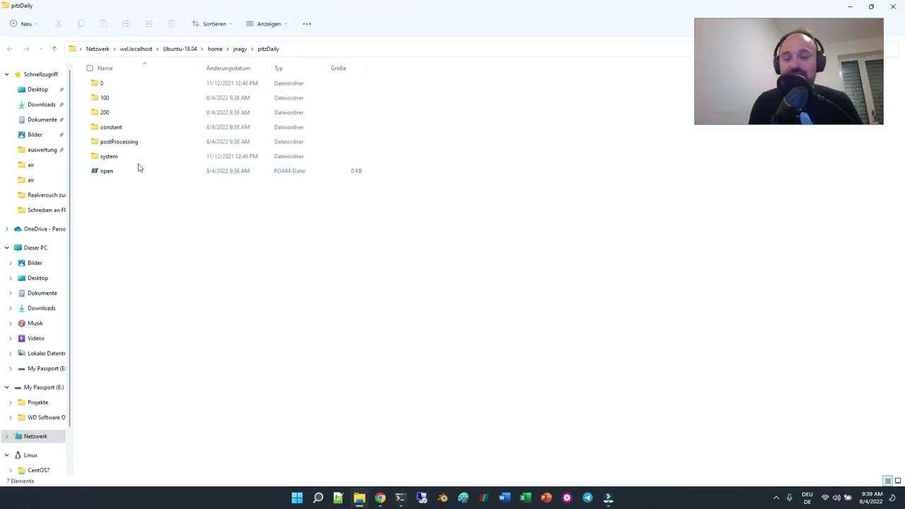
- Open the open.foam file in ParaView, load the case with its default properties and advance to time 200
double_click(293, 175)
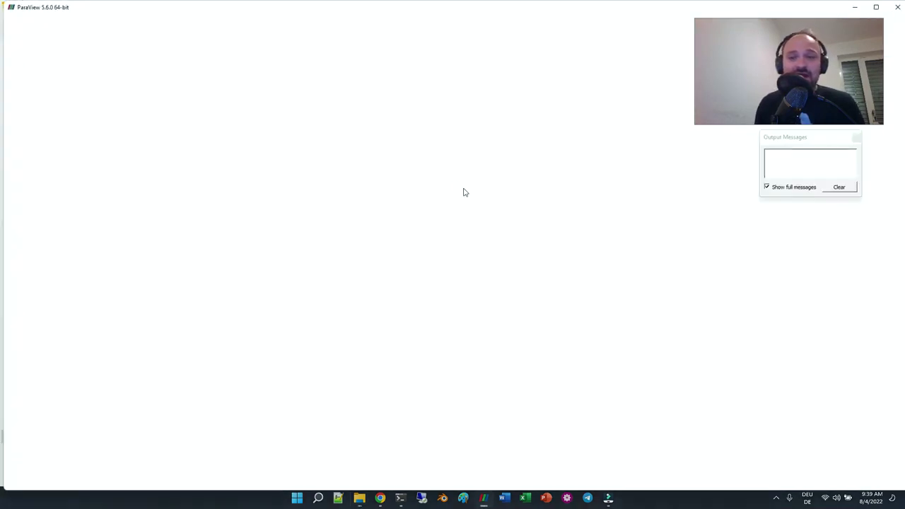
click(38, 245)
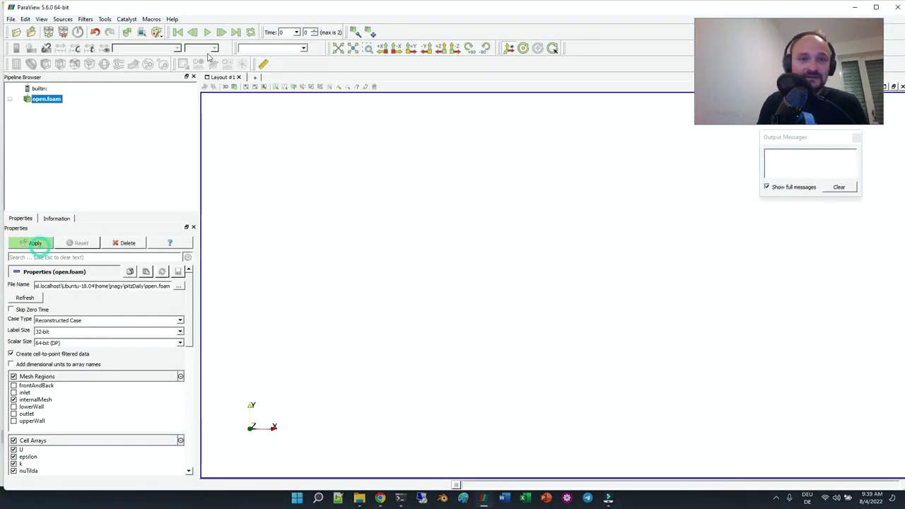
click(221, 32)
click(221, 32)
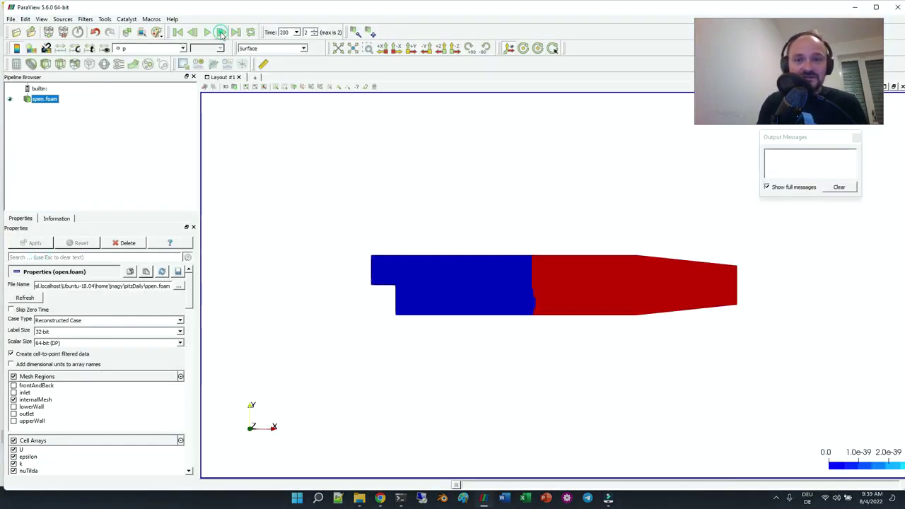
- Colour the pitzDaily case by the magnitude of U and place the colour legend vertically beside the outlet end of the mesh
click(148, 48)
click(143, 107)
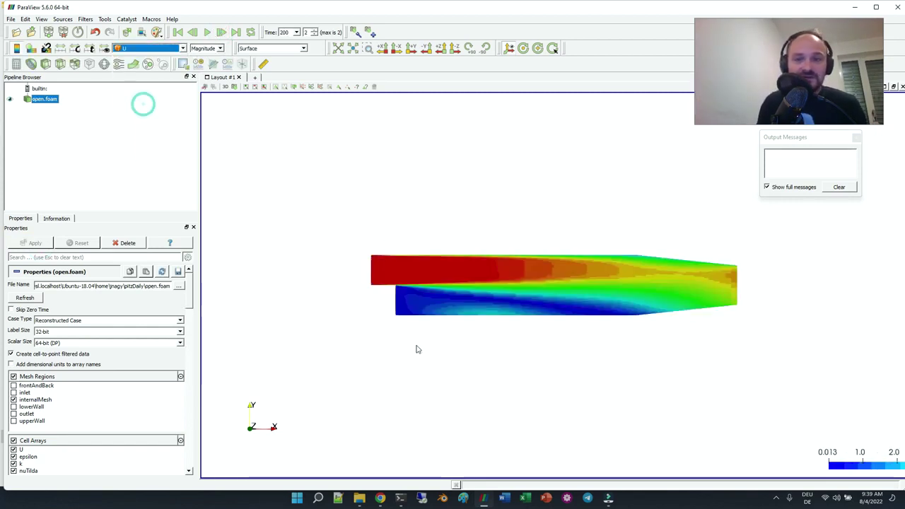
drag(891, 456, 815, 430)
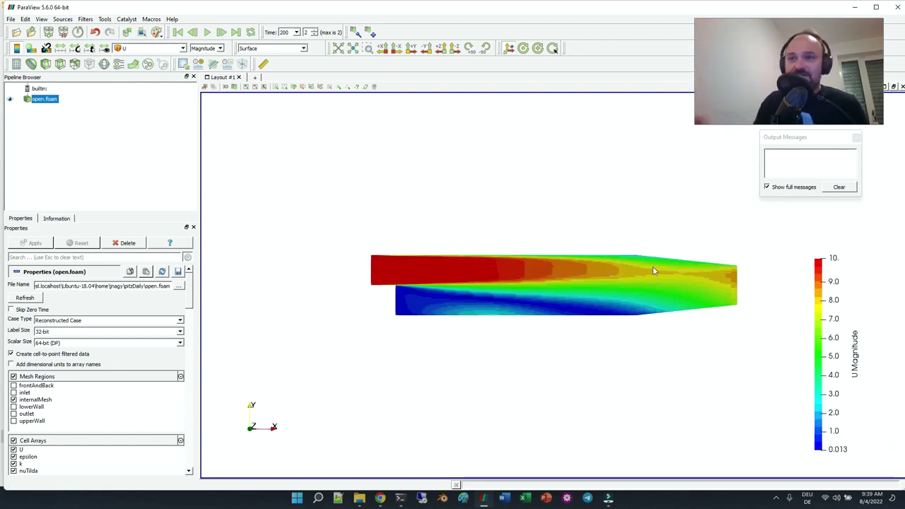
- Switch to Chrome and open paraview.org in a new tab
click(381, 500)
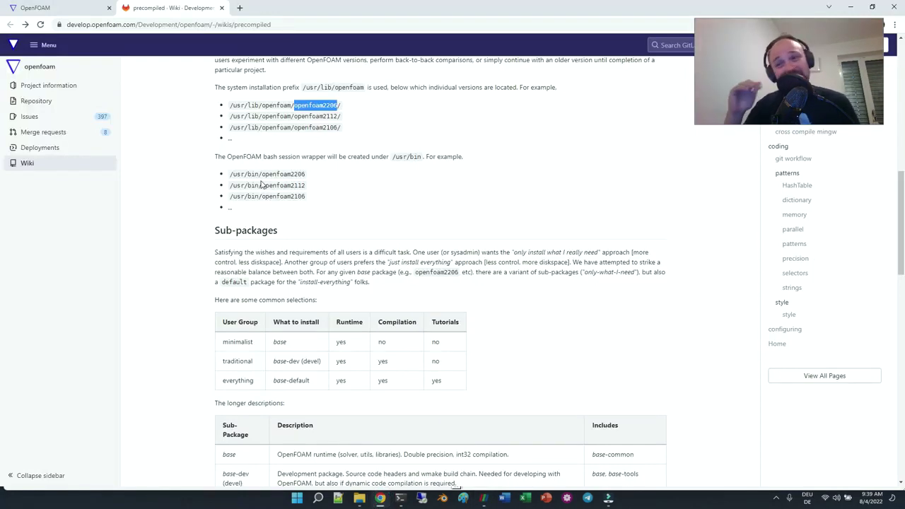
click(237, 12)
text(p)
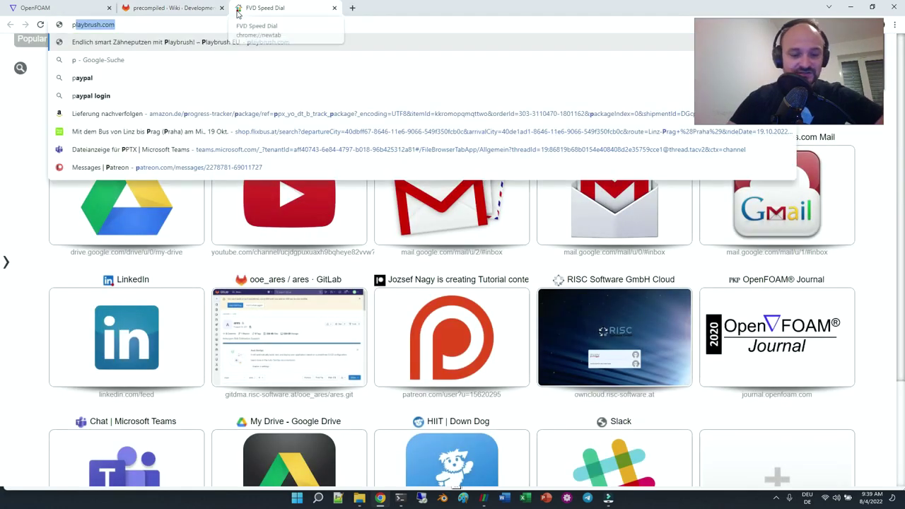
text(ara)
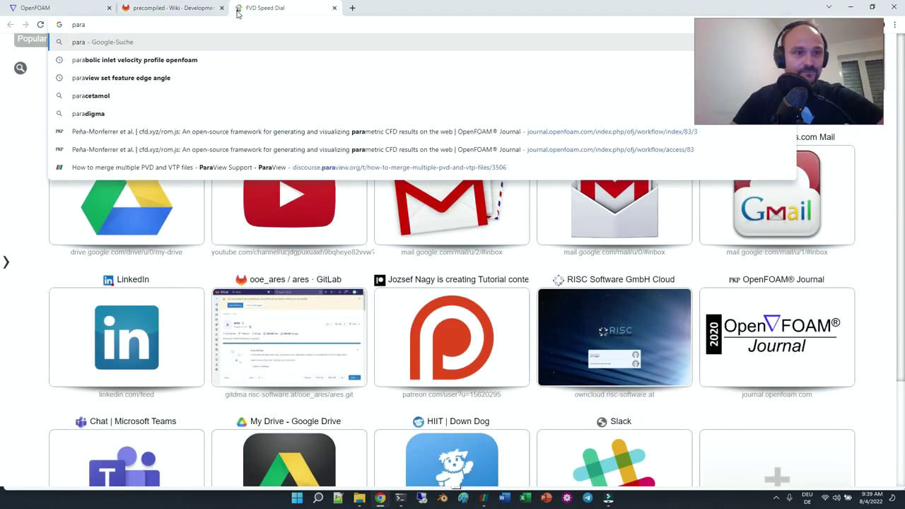
key(BackSpace)
key(BackSpace)
key(BackSpace)
text(ara)
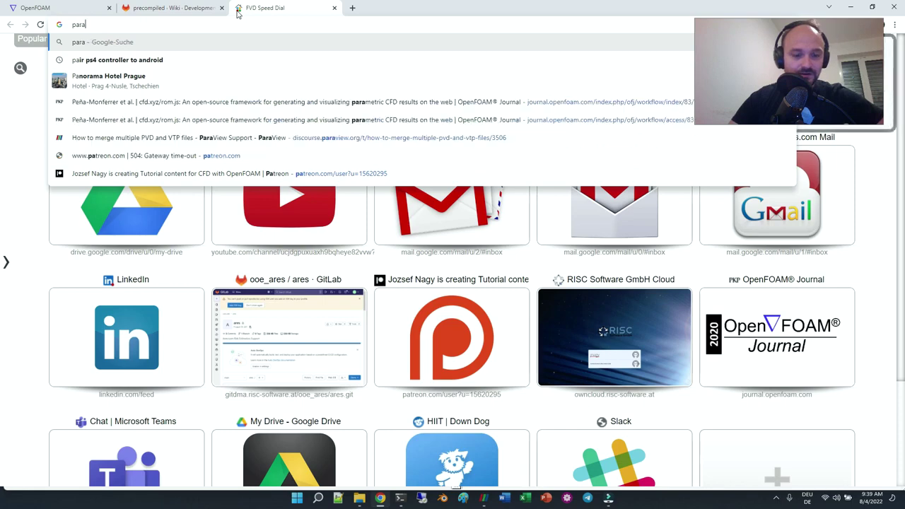
text(vie)
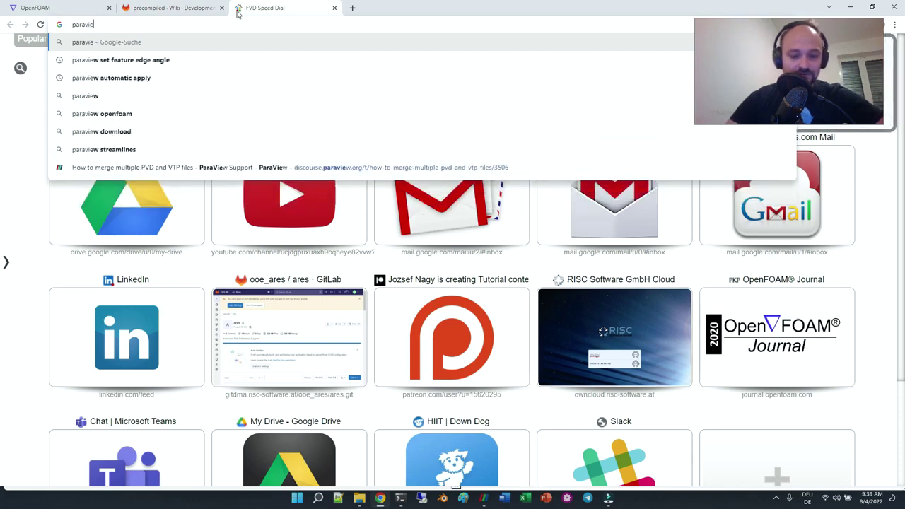
text(w.org)
key(Return)
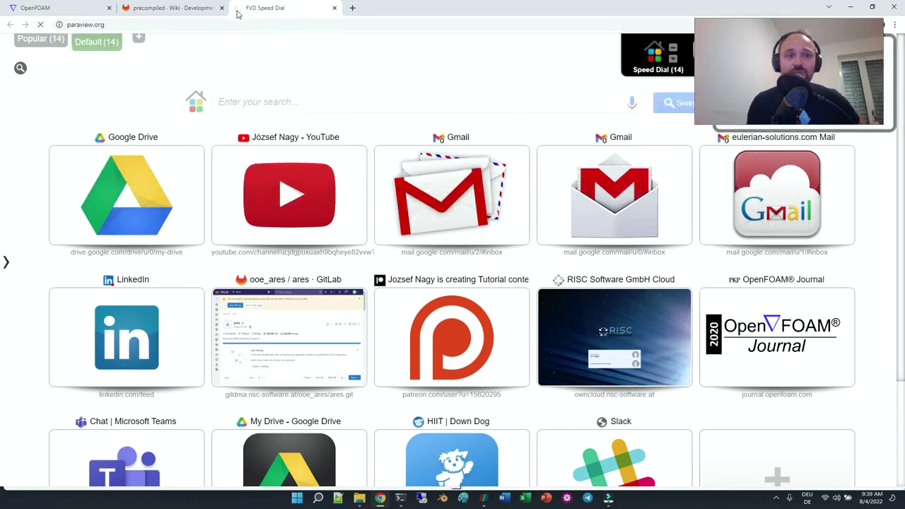
- Open the ParaView download page and review the v5.10 Windows packages
mouse_move(377, 55)
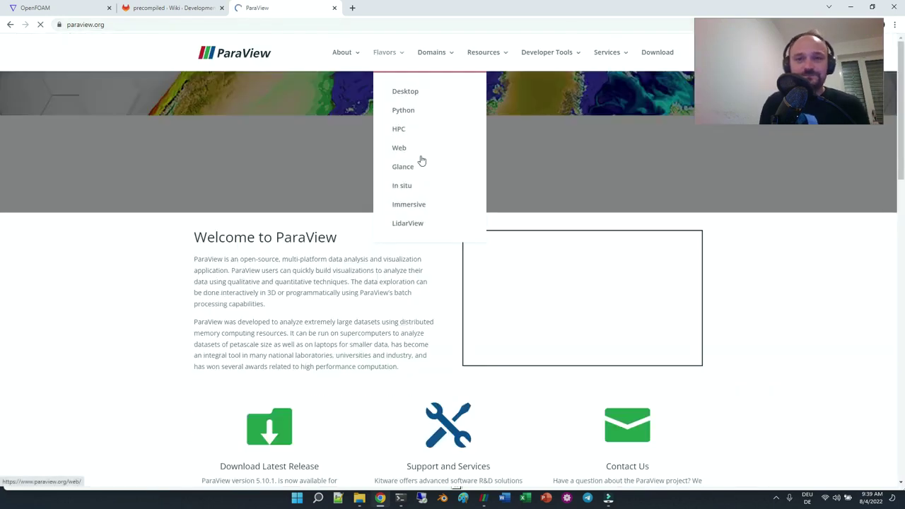
click(658, 55)
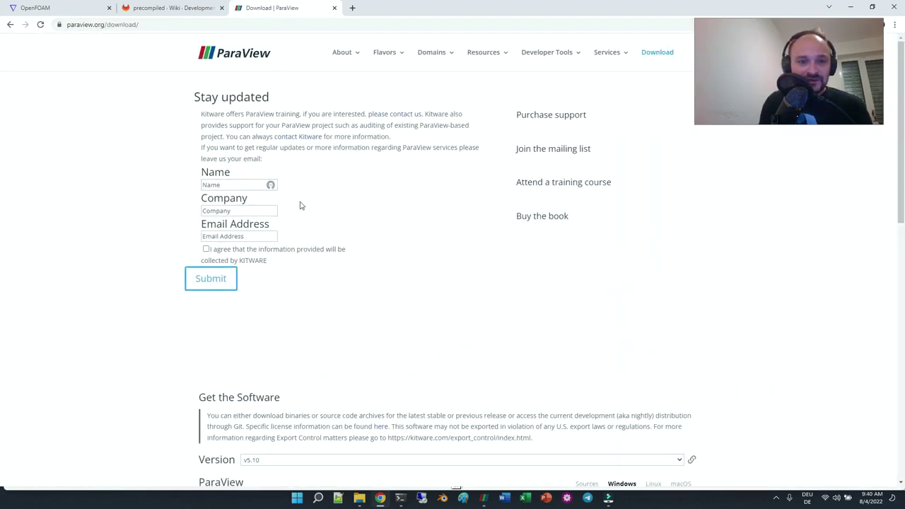
scroll(368, 206, down, 3)
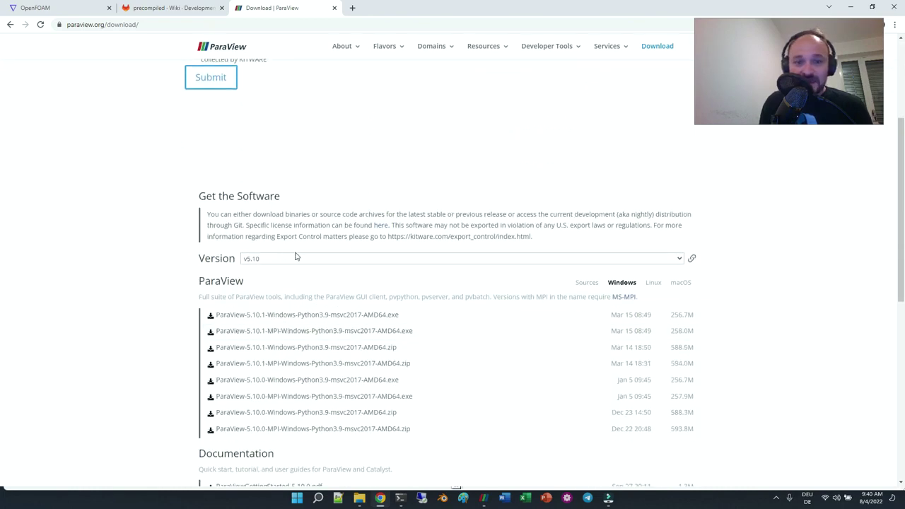
click(290, 258)
click(289, 256)
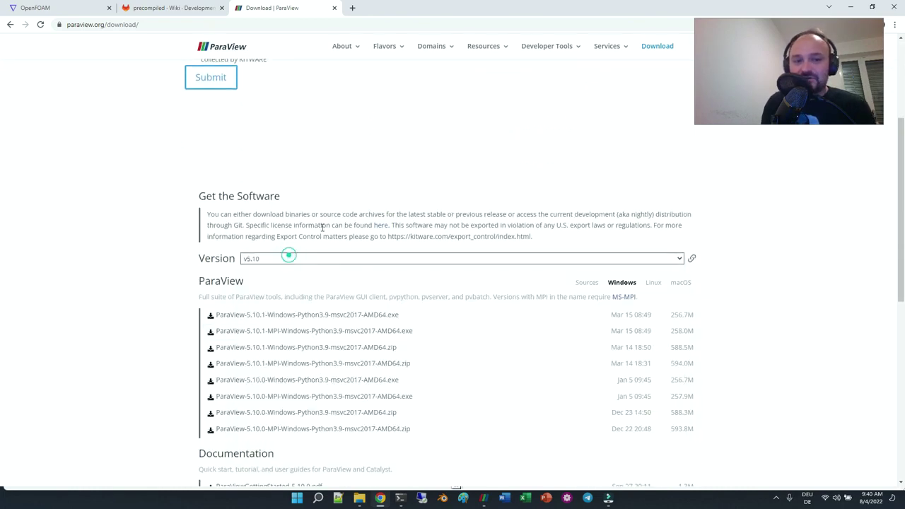
scroll(332, 258, down, 3)
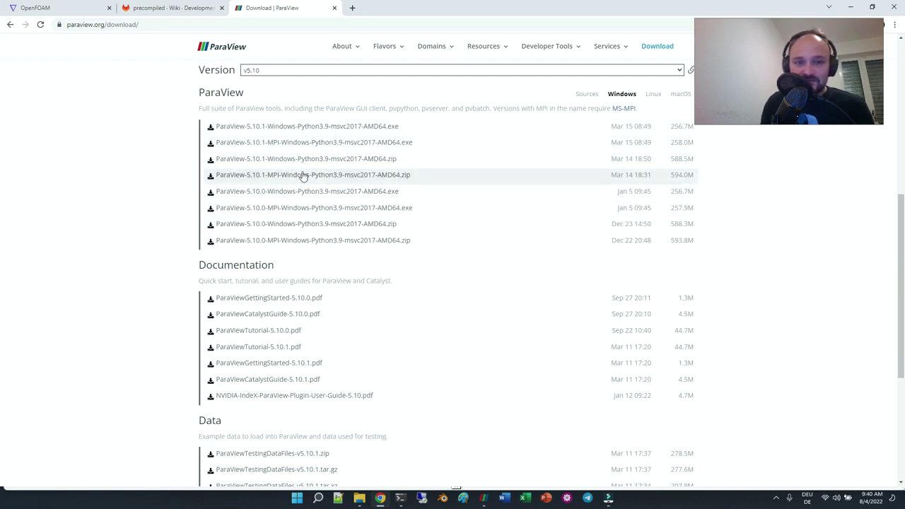
scroll(323, 144, up, 2)
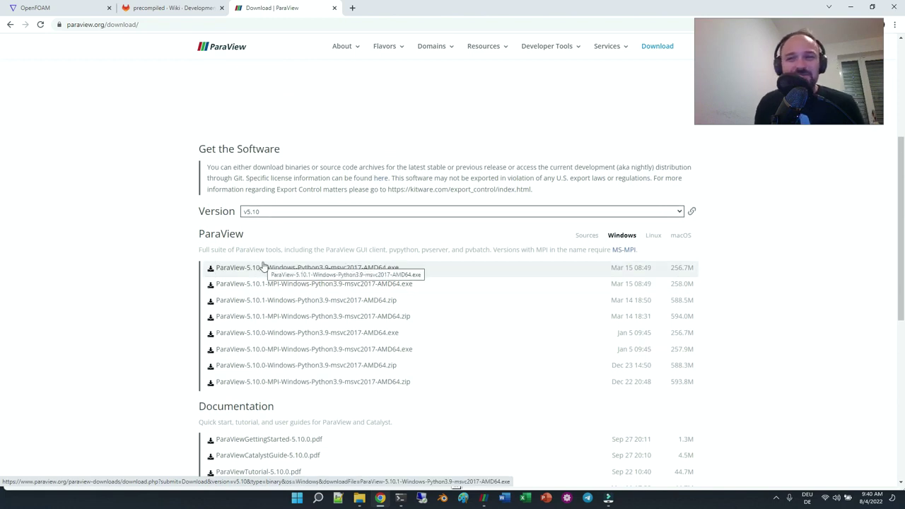
- Look through the ParaView versions offered for download, keeping v5.10 selected
click(284, 212)
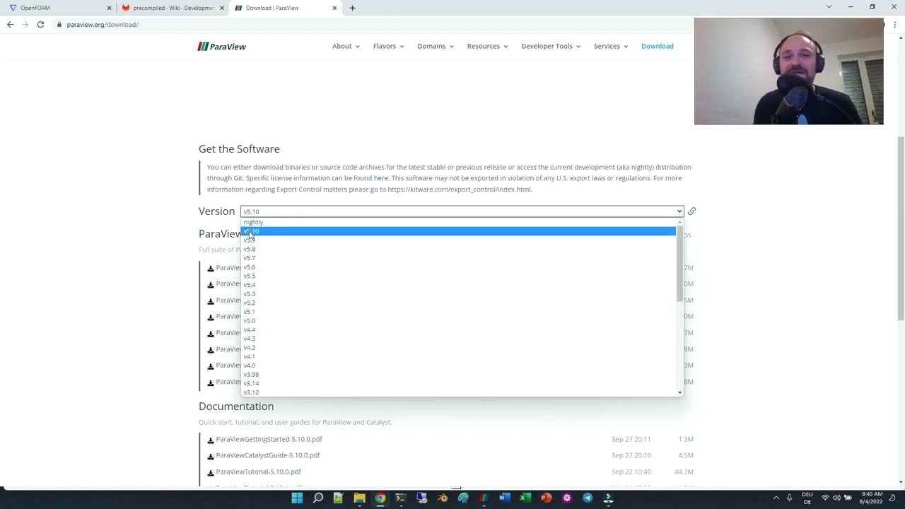
click(125, 277)
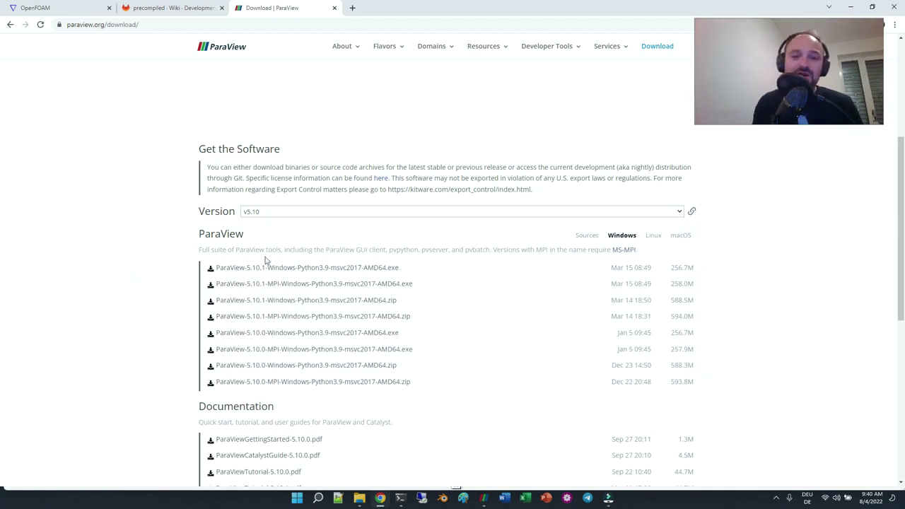
click(270, 214)
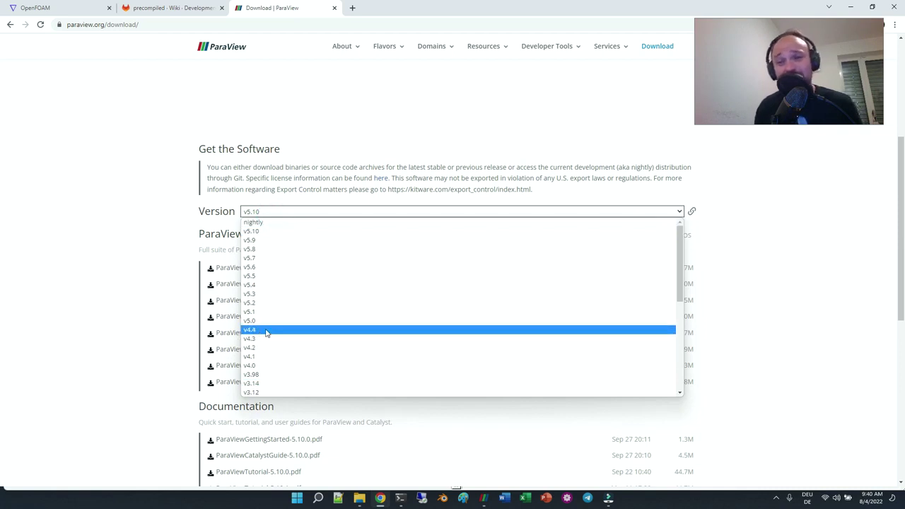
click(377, 112)
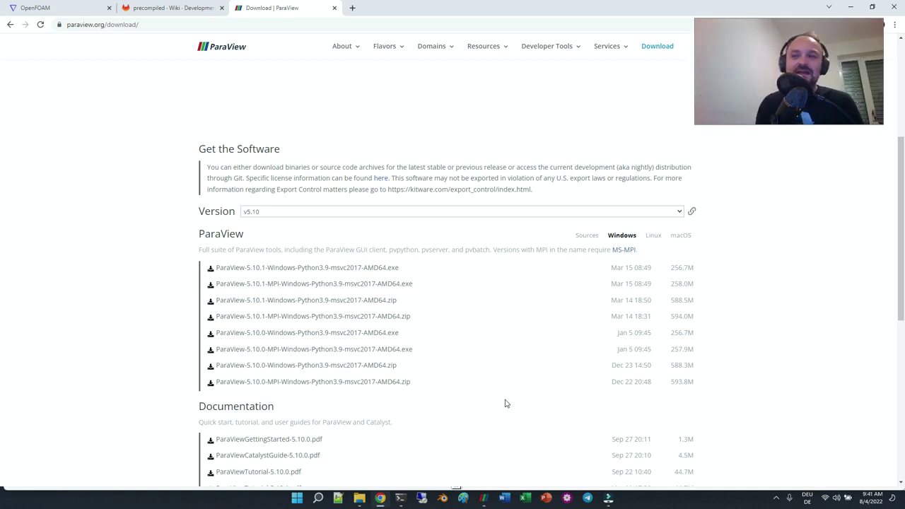
- Return to the OpenFOAM wiki's debian page and review the quick-start commands for adding the repository, installing openfoam2206-default and starting openfoam2206
click(150, 5)
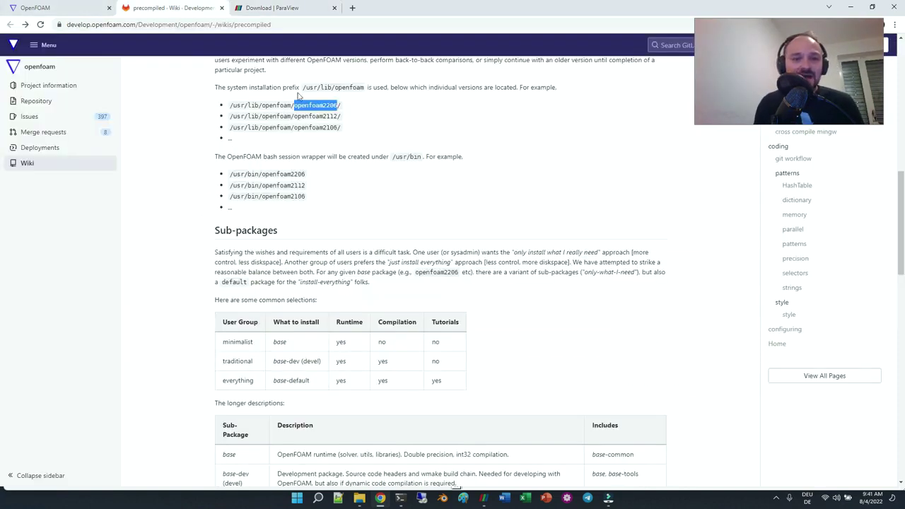
click(25, 25)
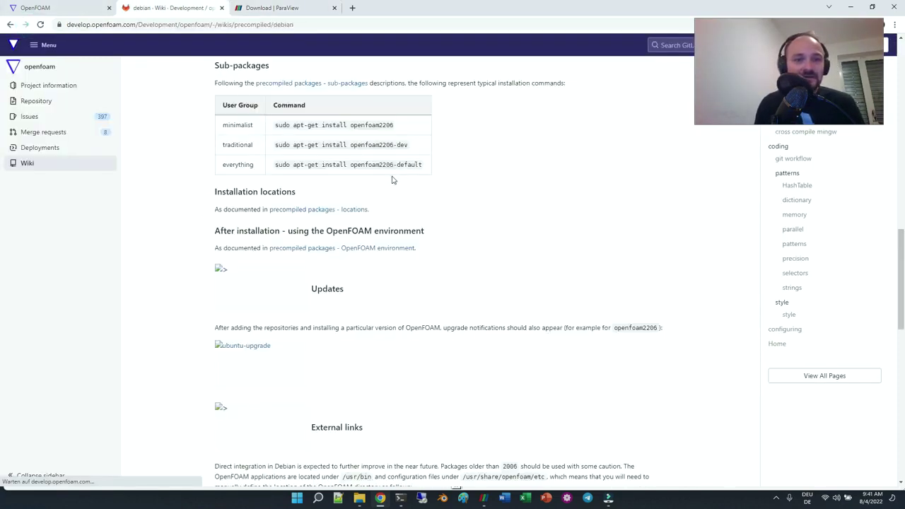
scroll(361, 118, up, 6)
scroll(361, 118, up, 4)
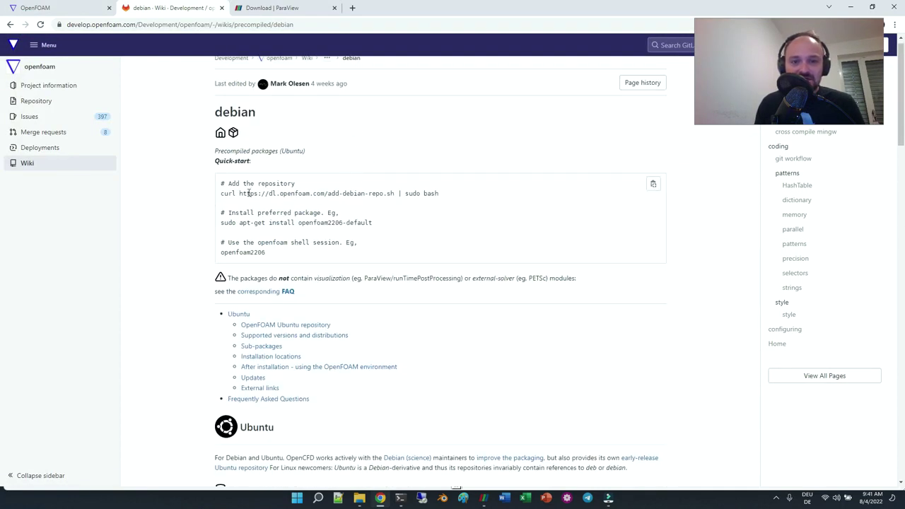
triple_click(368, 222)
triple_click(378, 193)
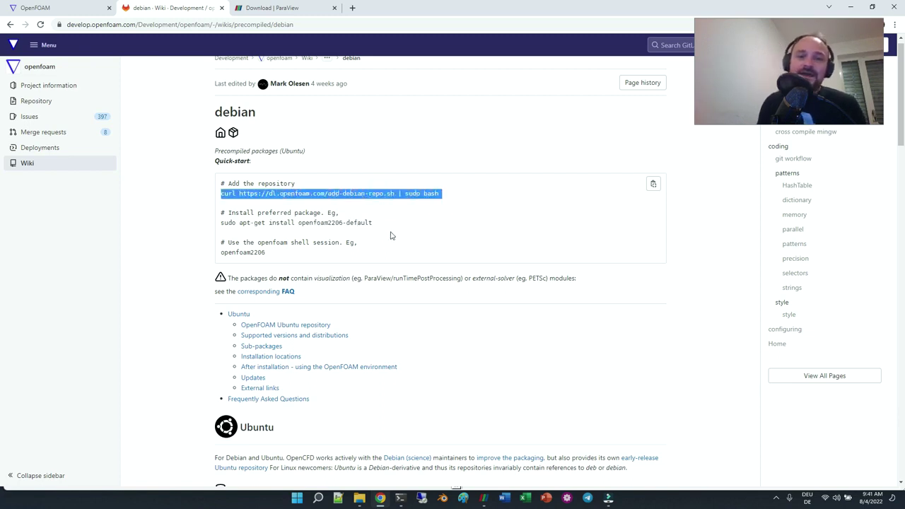
triple_click(237, 255)
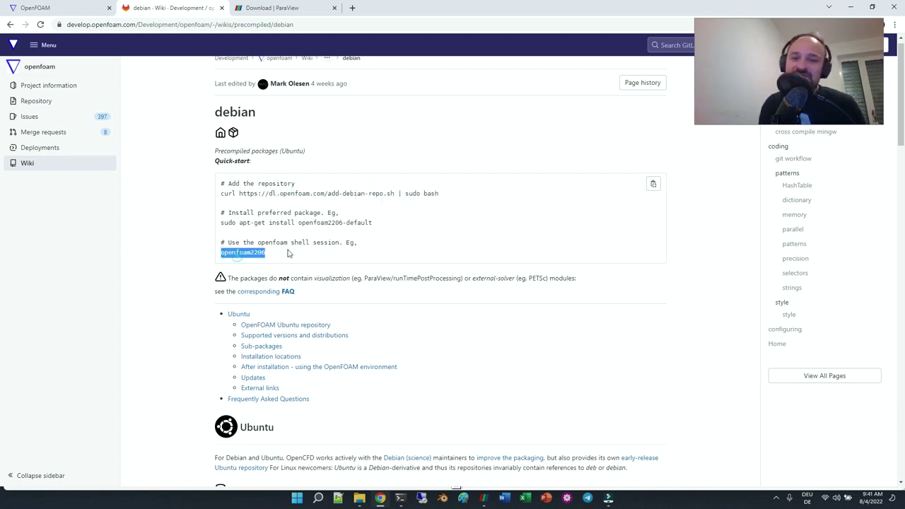